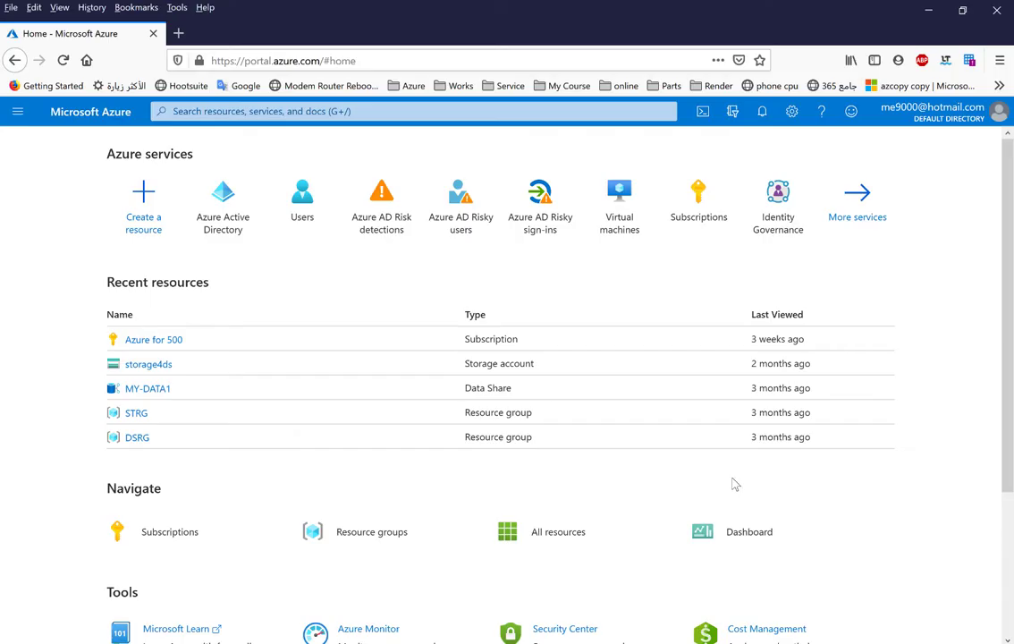
Open the Conditional Access policies in the Security section of Azure Active Directory
{"action": "left_click", "coordinate": [223, 208]}
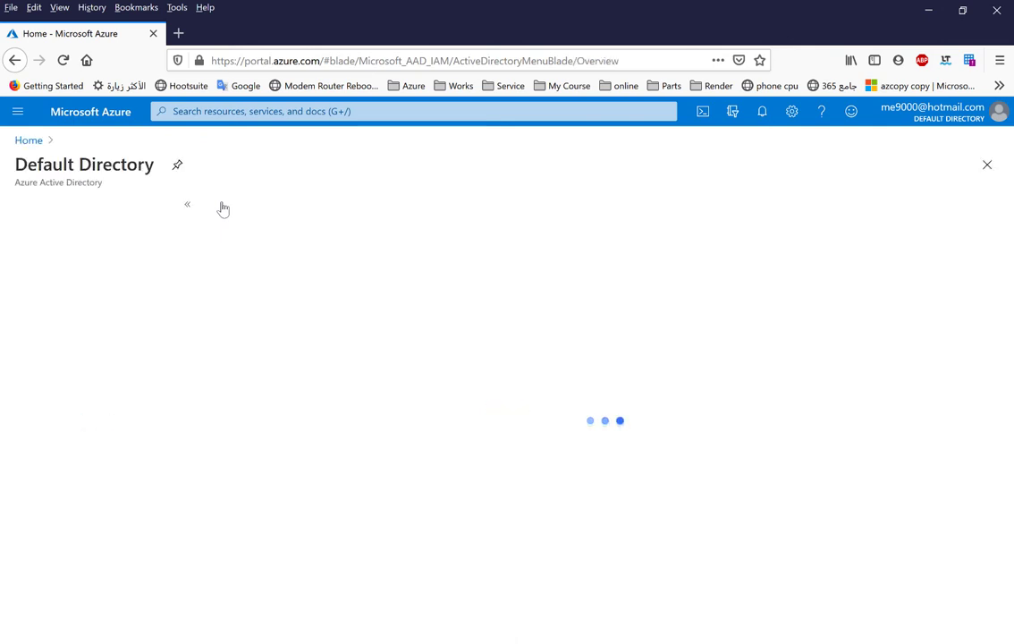
{"action": "scroll", "coordinate": [125, 328], "scroll_direction": "down", "scroll_amount": 8}
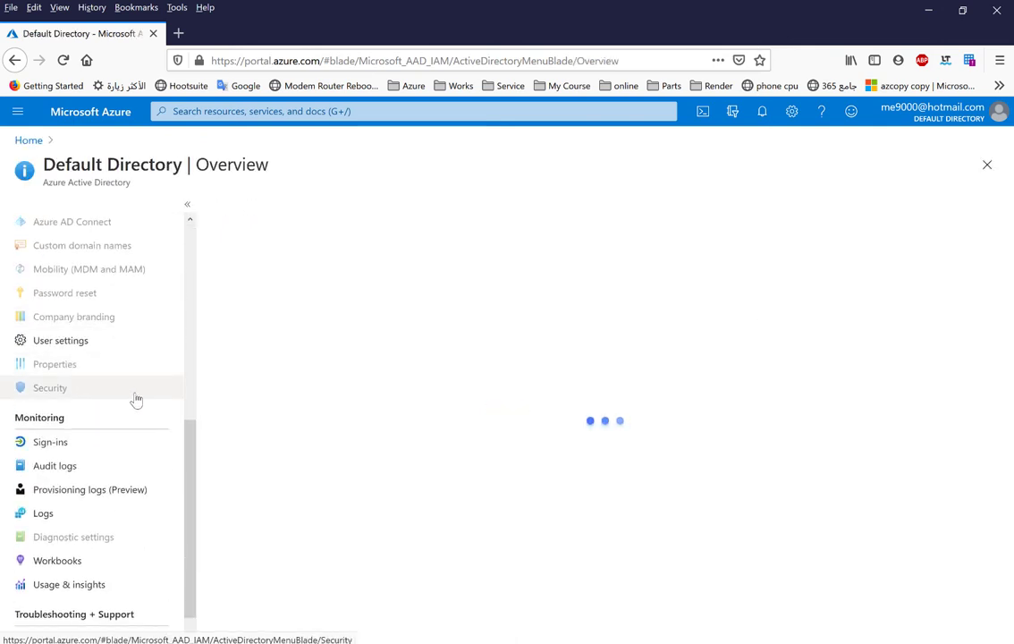
{"action": "left_click", "coordinate": [50, 390]}
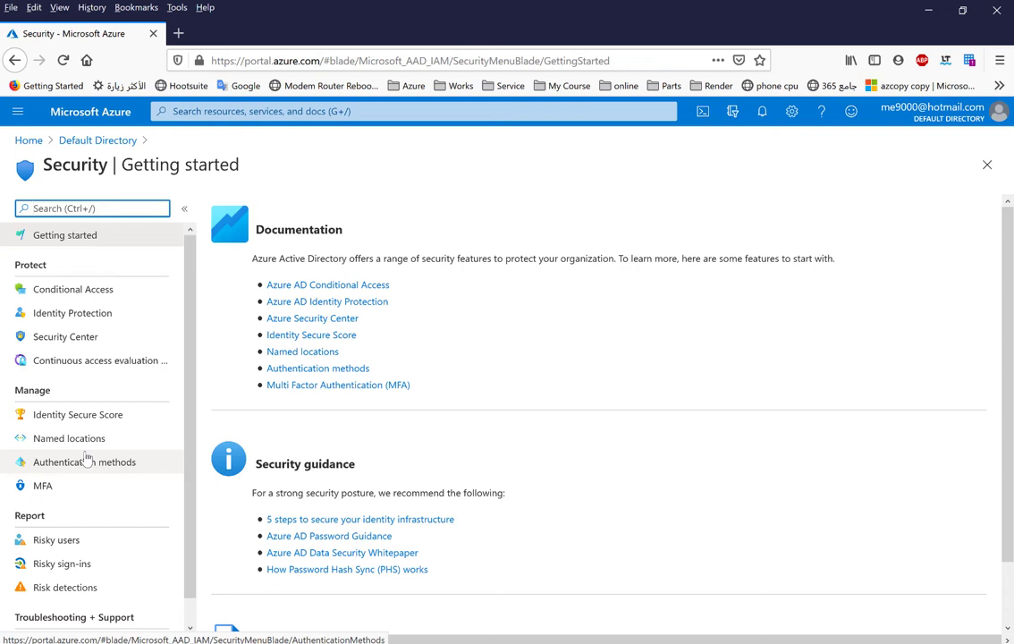
{"action": "left_click", "coordinate": [65, 291]}
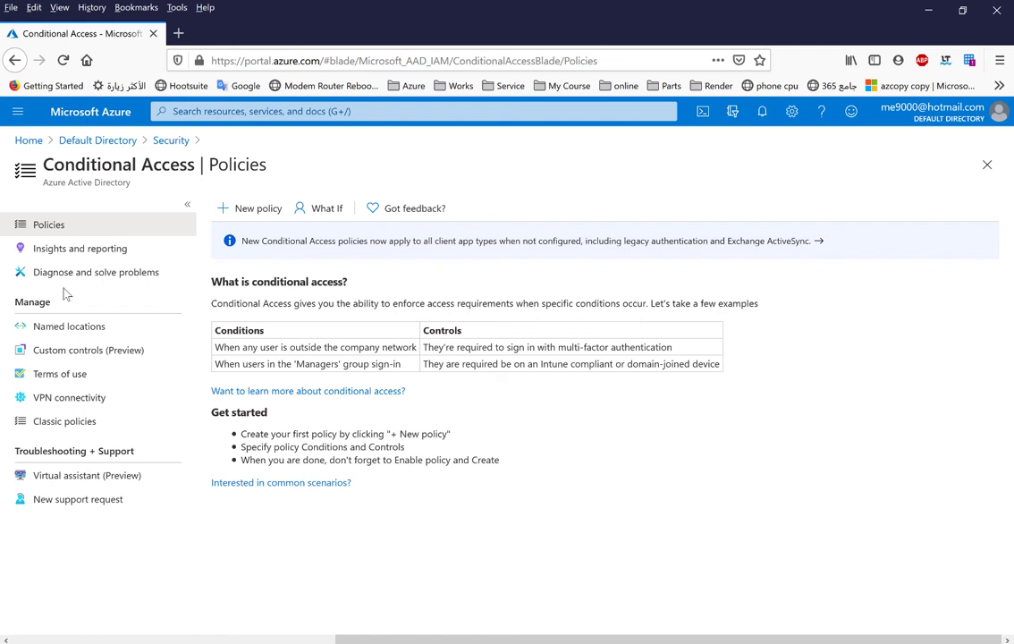
Start a new Conditional Access policy and name it "deny windows device"
{"action": "left_click", "coordinate": [257, 211]}
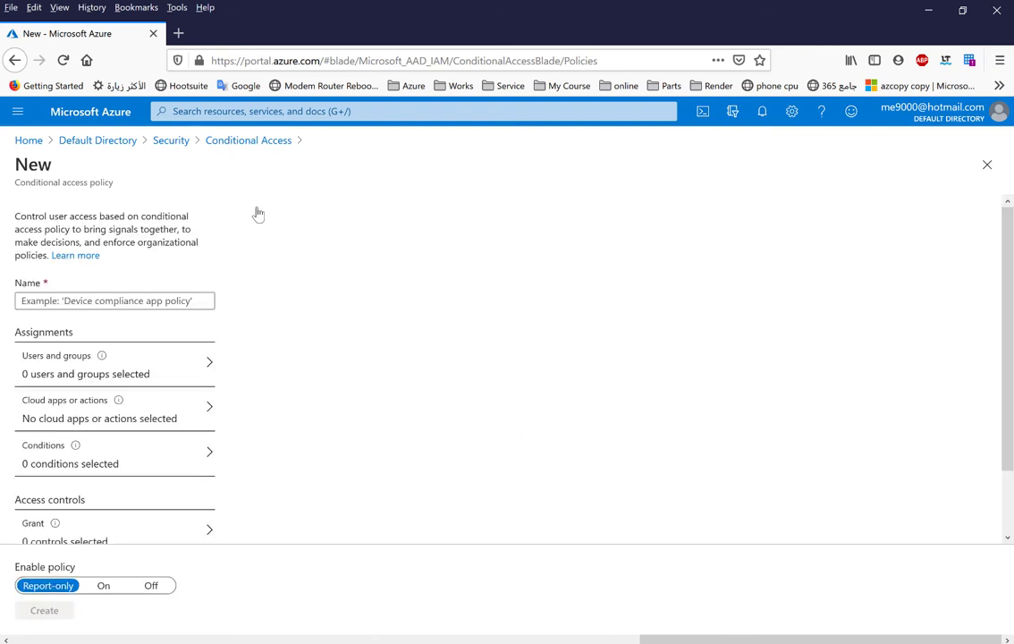
{"action": "left_click", "coordinate": [146, 300]}
{"action": "type", "text": "deny wwi"}
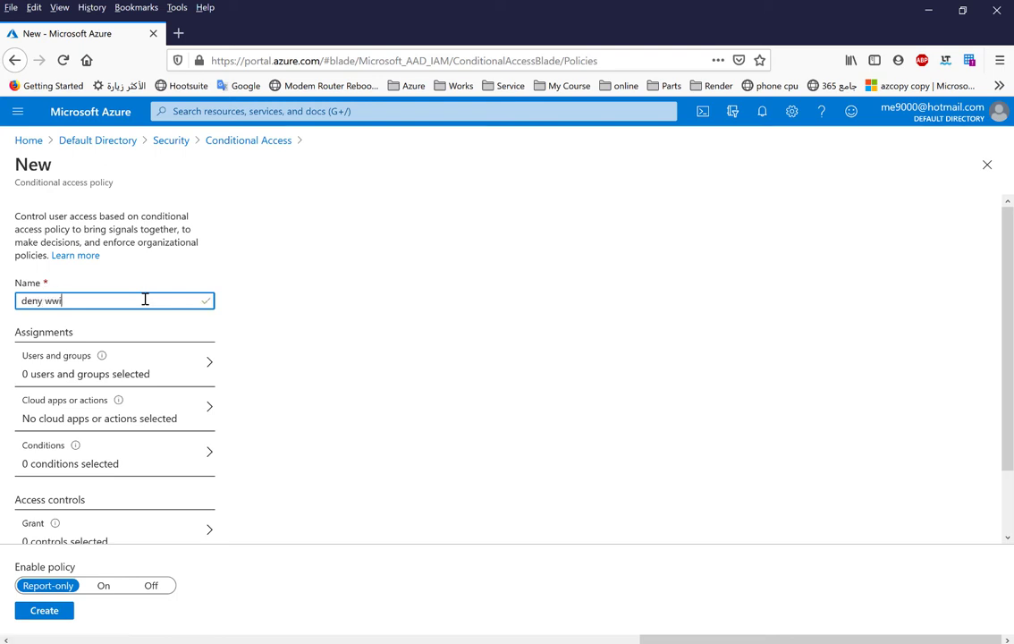
{"action": "key", "text": "BackSpace"}
{"action": "key", "text": "BackSpace"}
{"action": "type", "text": "indows device"}
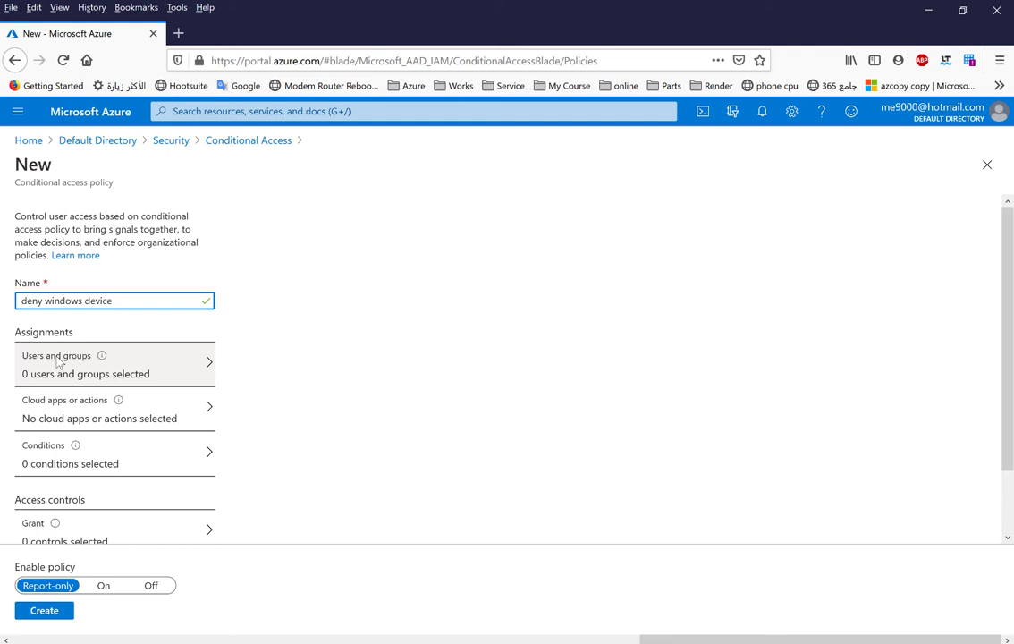
Set the policy's included users to the "Select users and groups" option
{"action": "left_click", "coordinate": [92, 379]}
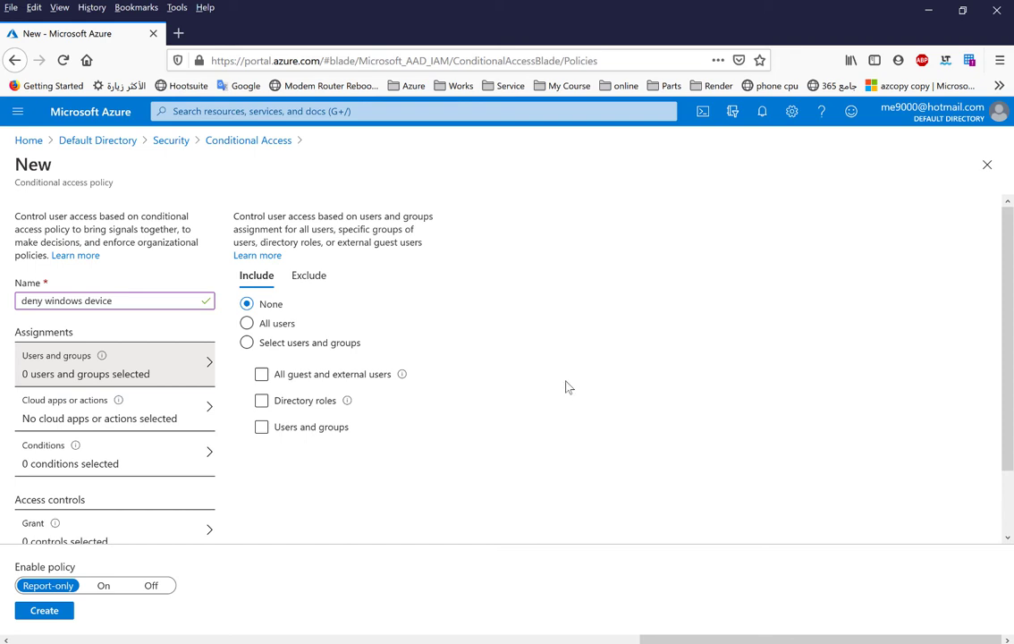
{"action": "left_click", "coordinate": [248, 344]}
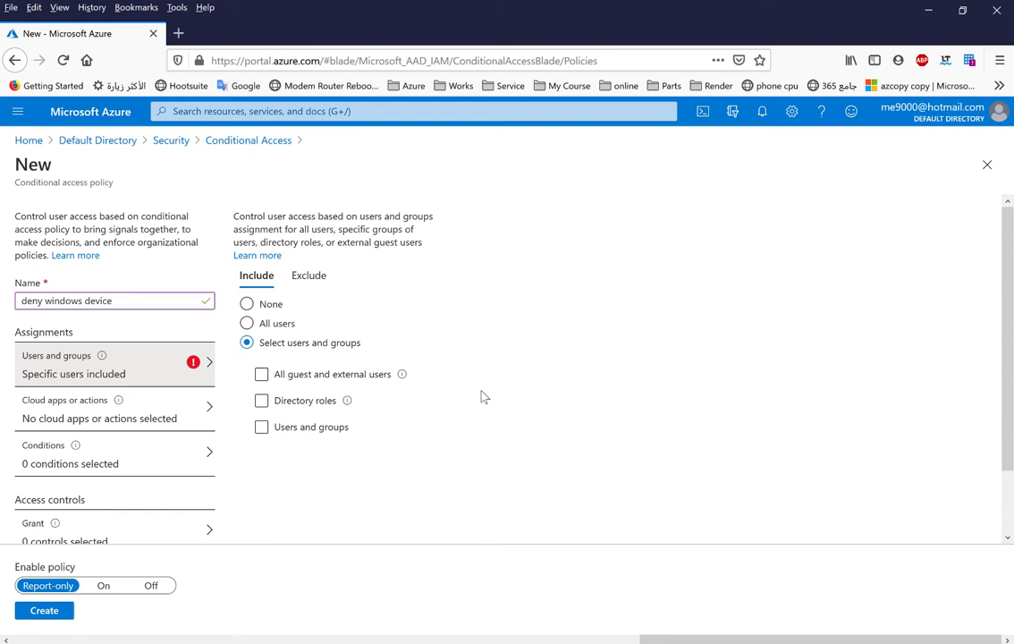
Review the directory roles available for the policy's included users, leaving the Directory roles option off
{"action": "left_click", "coordinate": [306, 408]}
{"action": "left_click", "coordinate": [307, 410]}
{"action": "left_click", "coordinate": [261, 400]}
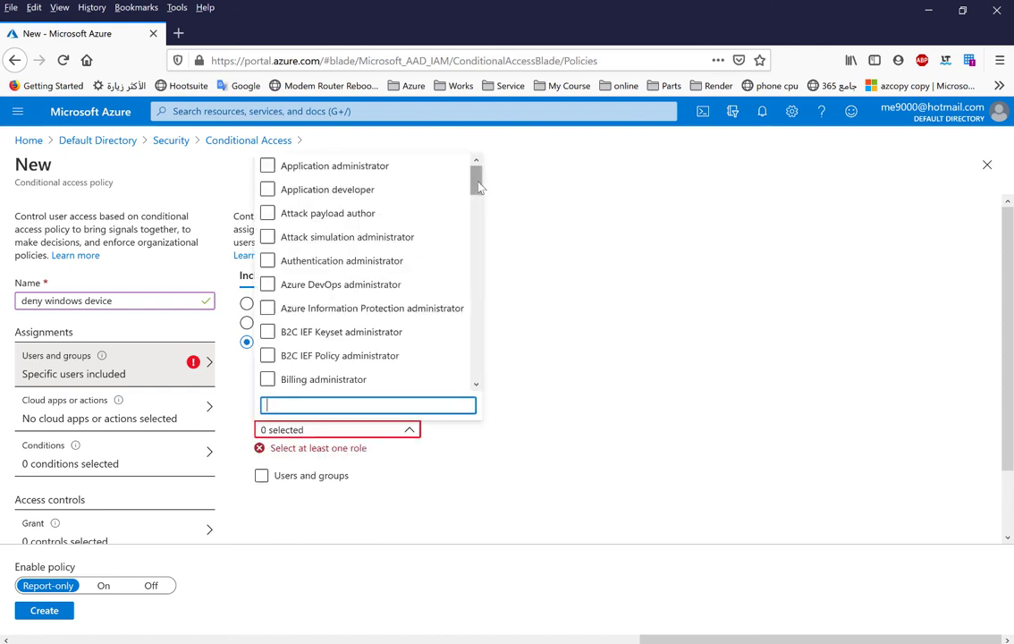
{"action": "scroll", "coordinate": [478, 197], "scroll_direction": "down", "scroll_amount": 1}
{"action": "scroll", "coordinate": [478, 197], "scroll_direction": "down", "scroll_amount": 15}
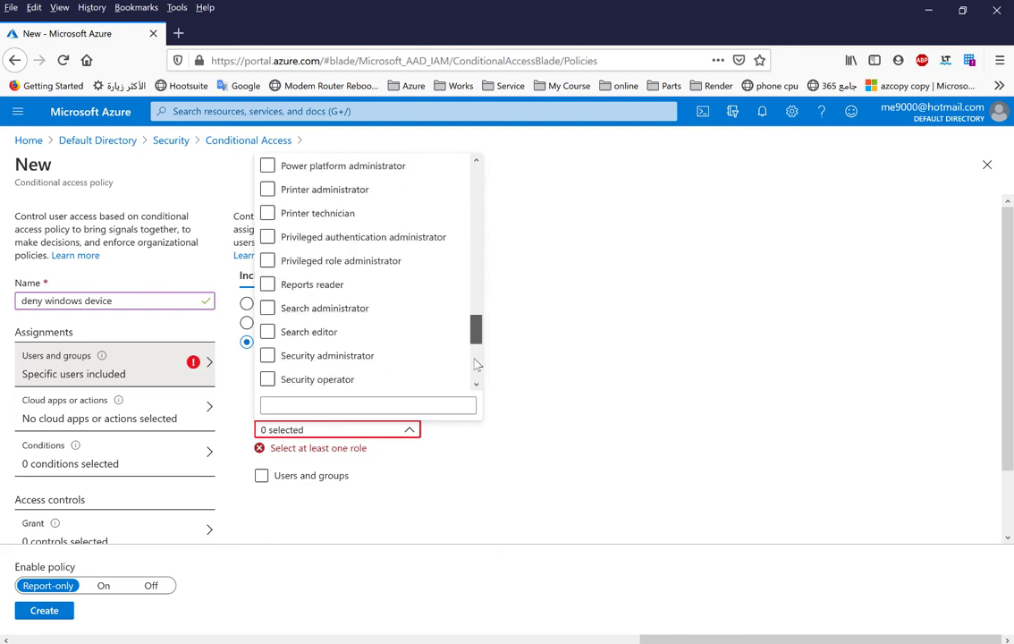
{"action": "scroll", "coordinate": [474, 331], "scroll_direction": "up", "scroll_amount": 14}
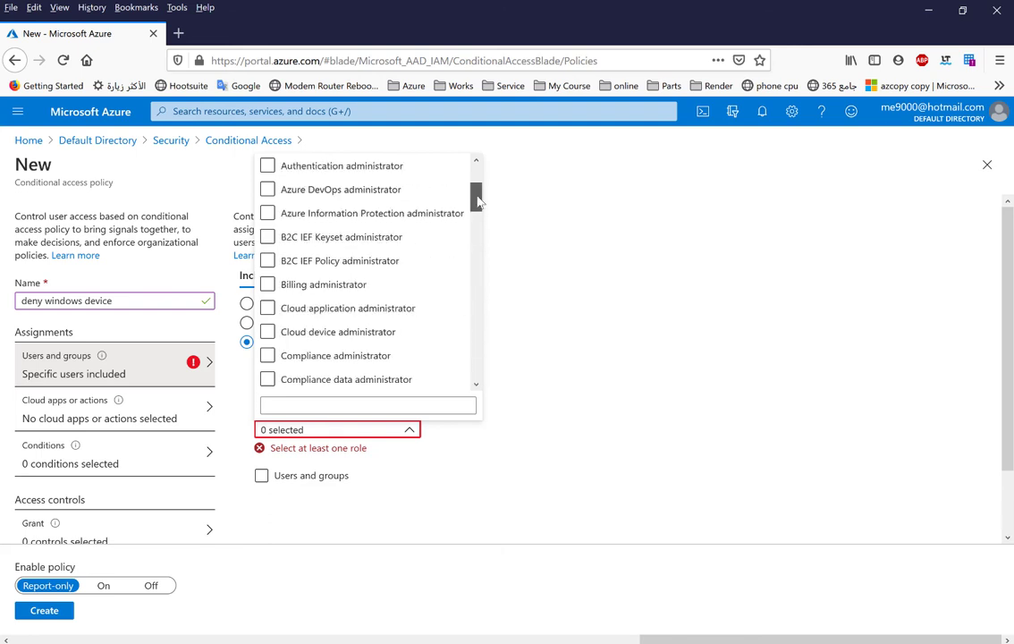
{"action": "left_click_drag", "start_coordinate": [478, 204], "coordinate": [480, 186]}
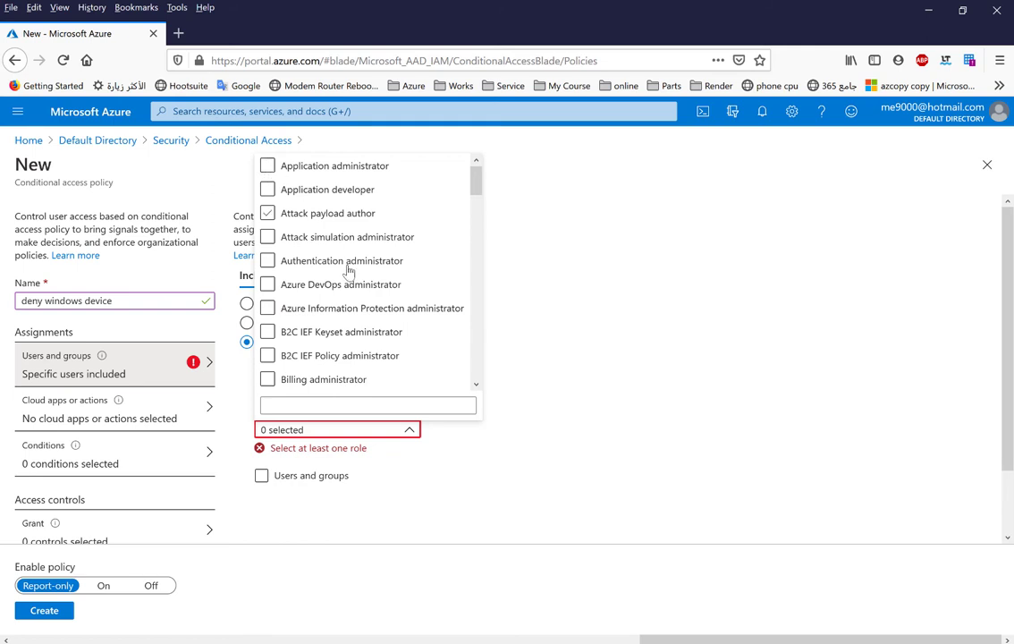
{"action": "scroll", "coordinate": [321, 268], "scroll_direction": "down", "scroll_amount": 5}
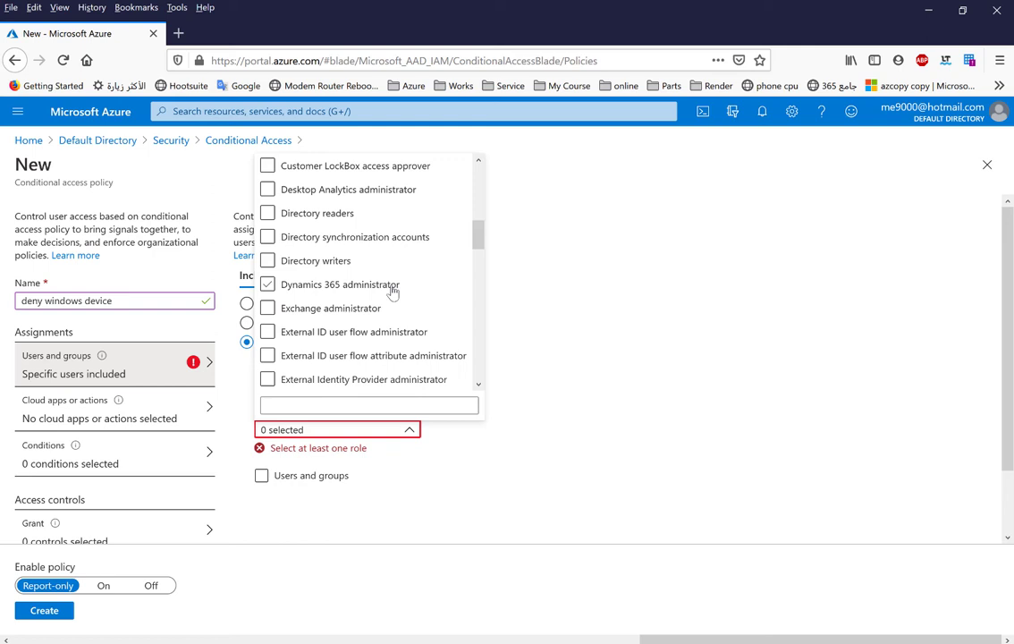
{"action": "left_click", "coordinate": [688, 333]}
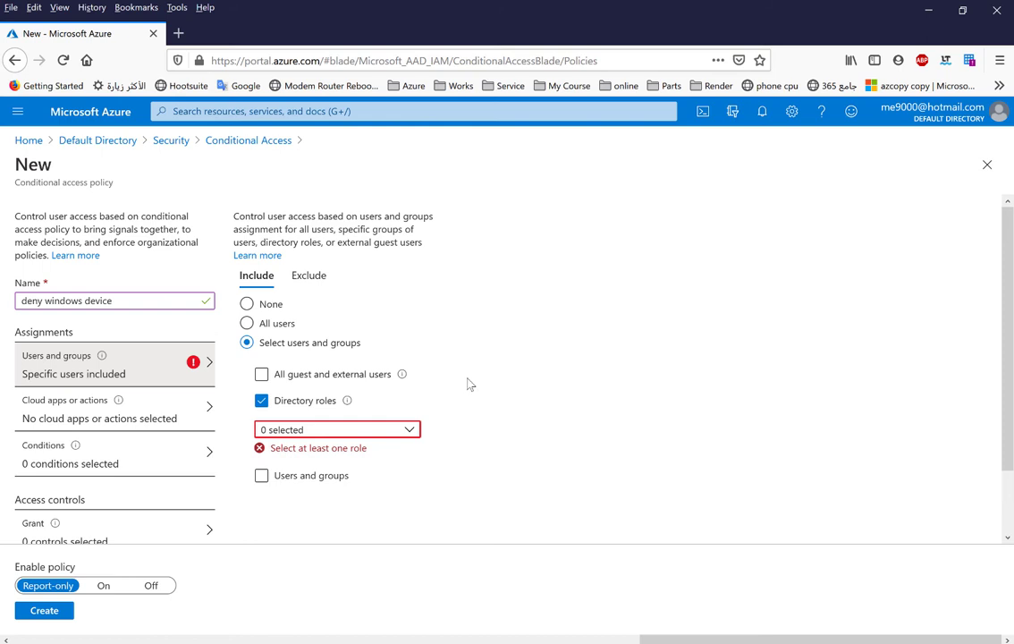
{"action": "left_click", "coordinate": [262, 399]}
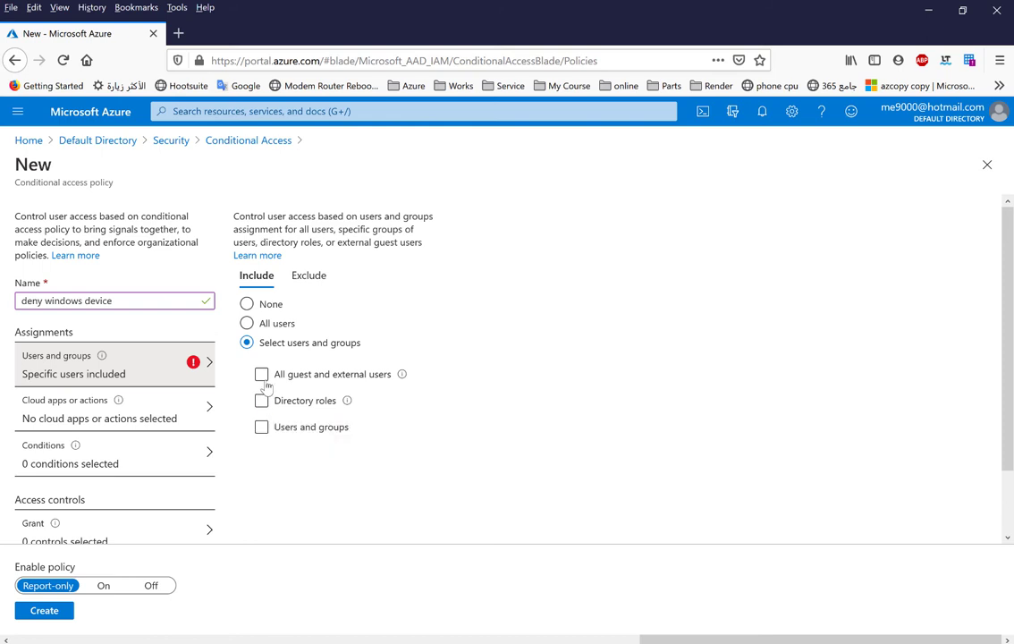
Enable the Users and groups option and include the first listed user in the policy
{"action": "left_click", "coordinate": [263, 427]}
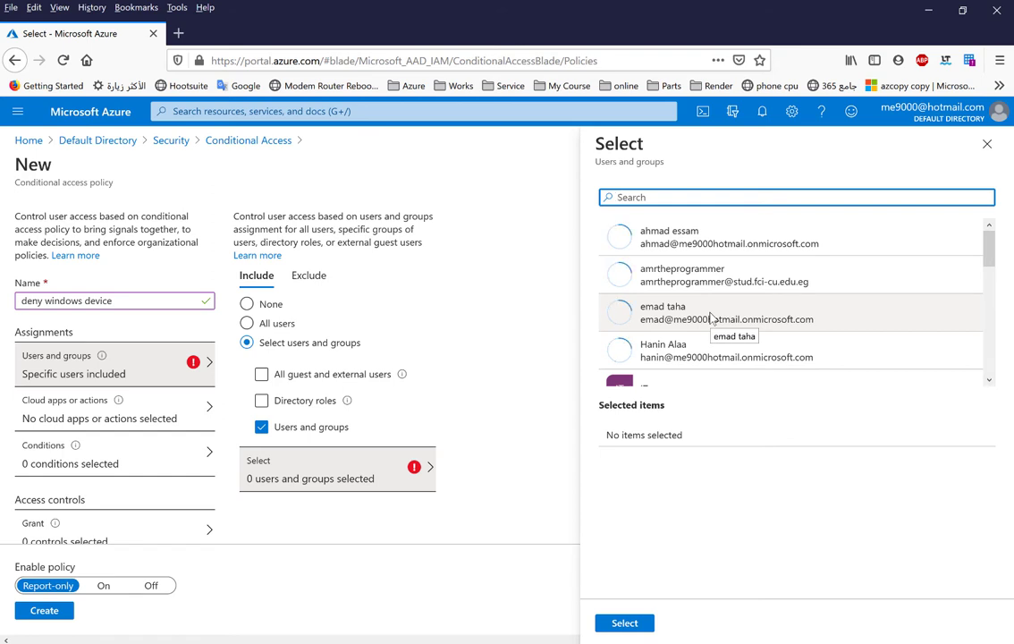
{"action": "left_click", "coordinate": [670, 238]}
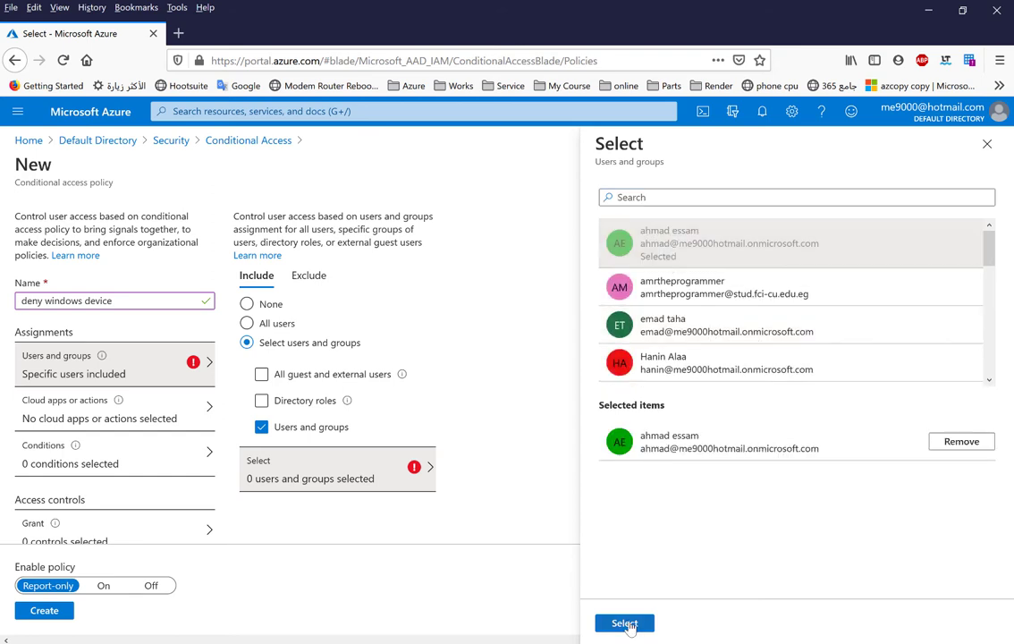
{"action": "left_click", "coordinate": [625, 623]}
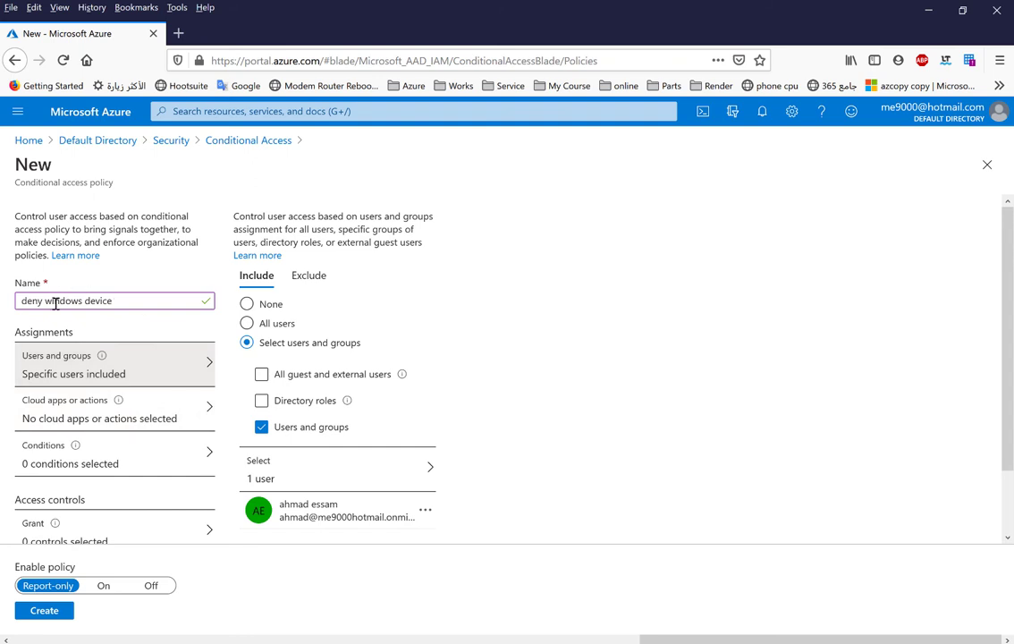
Restrict the policy's cloud apps to selected apps and include Microsoft Azure Management
{"action": "left_click", "coordinate": [136, 419]}
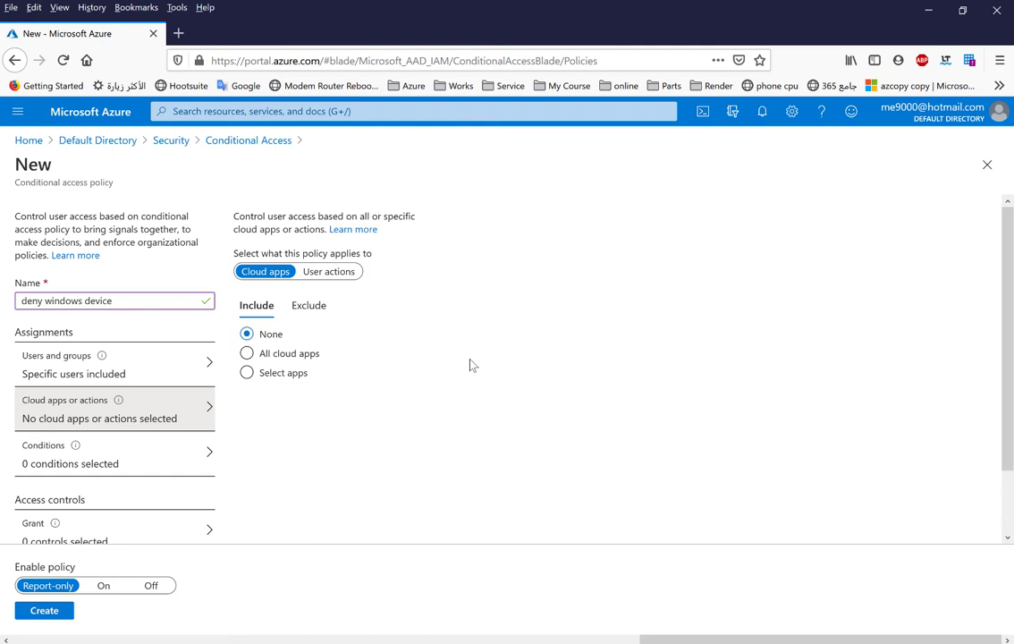
{"action": "left_click", "coordinate": [250, 375]}
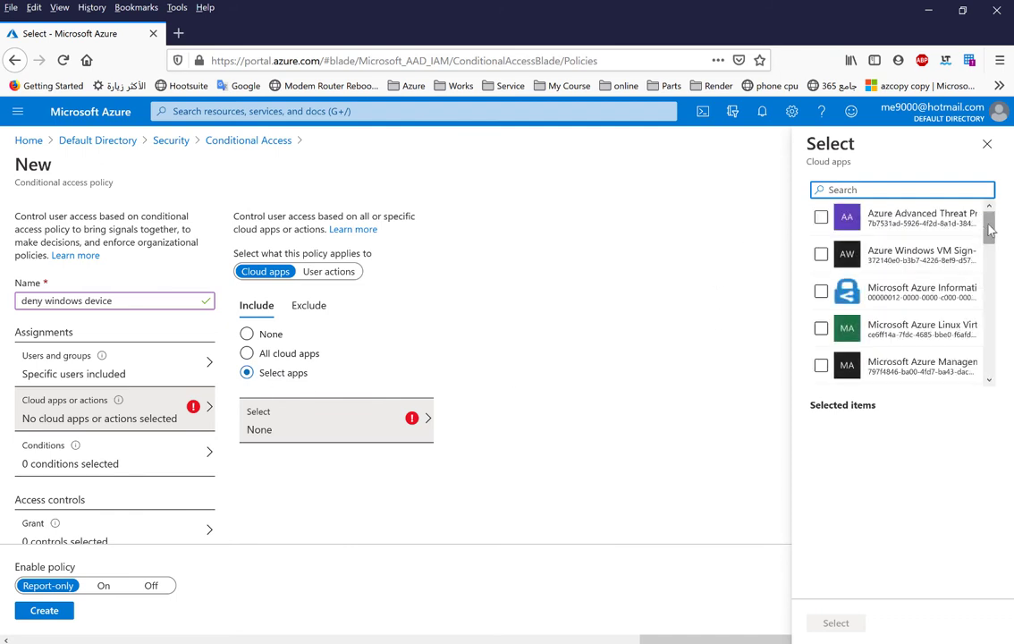
{"action": "scroll", "coordinate": [990, 233], "scroll_direction": "down", "scroll_amount": 1}
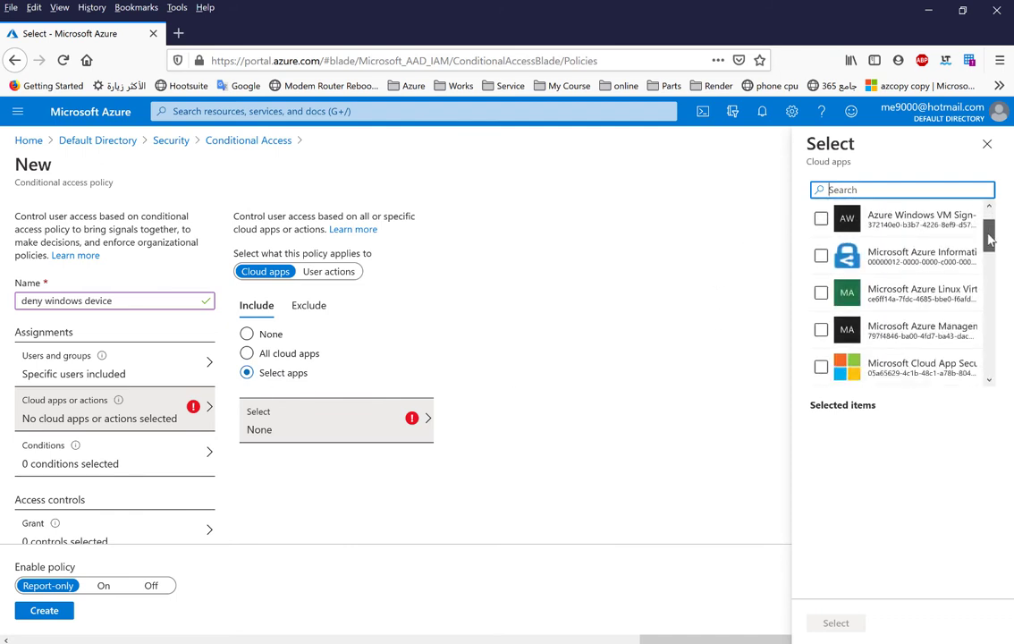
{"action": "left_click", "coordinate": [821, 322]}
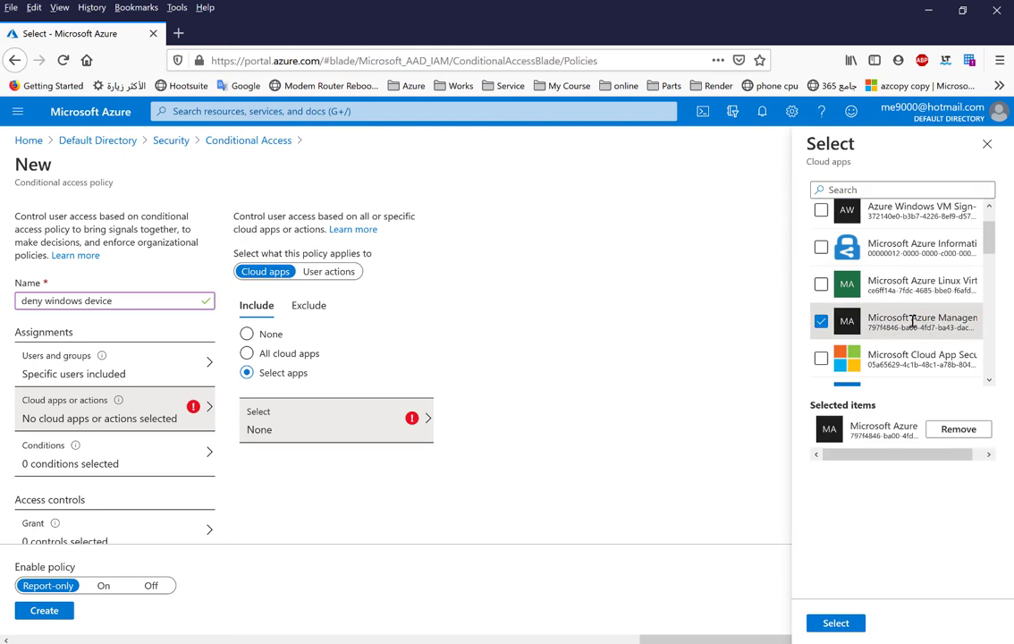
{"action": "left_click_drag", "start_coordinate": [988, 247], "coordinate": [989, 365]}
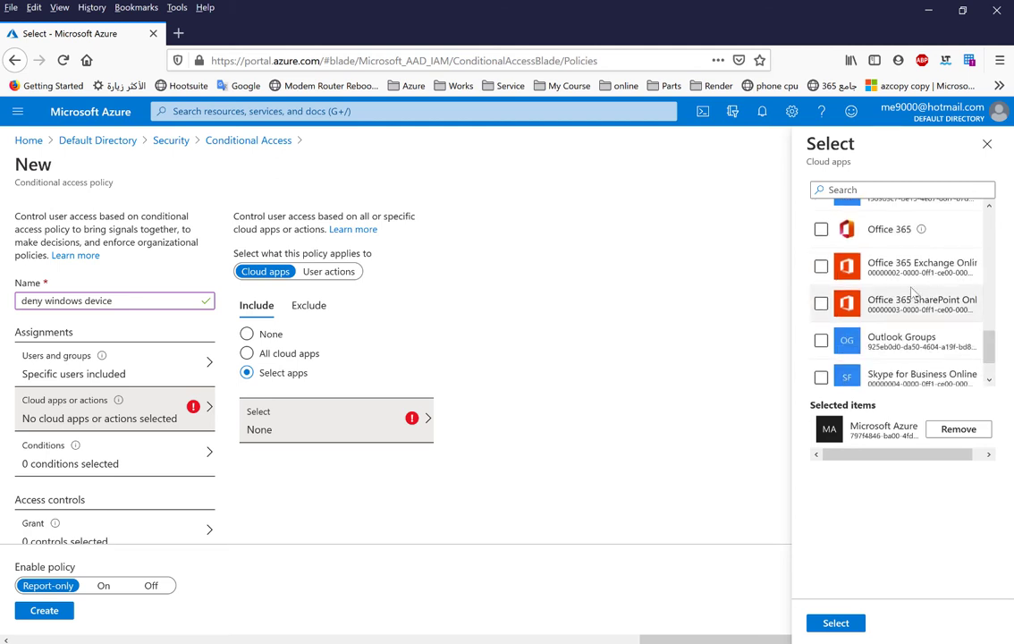
{"action": "scroll", "coordinate": [989, 382], "scroll_direction": "down", "scroll_amount": 1}
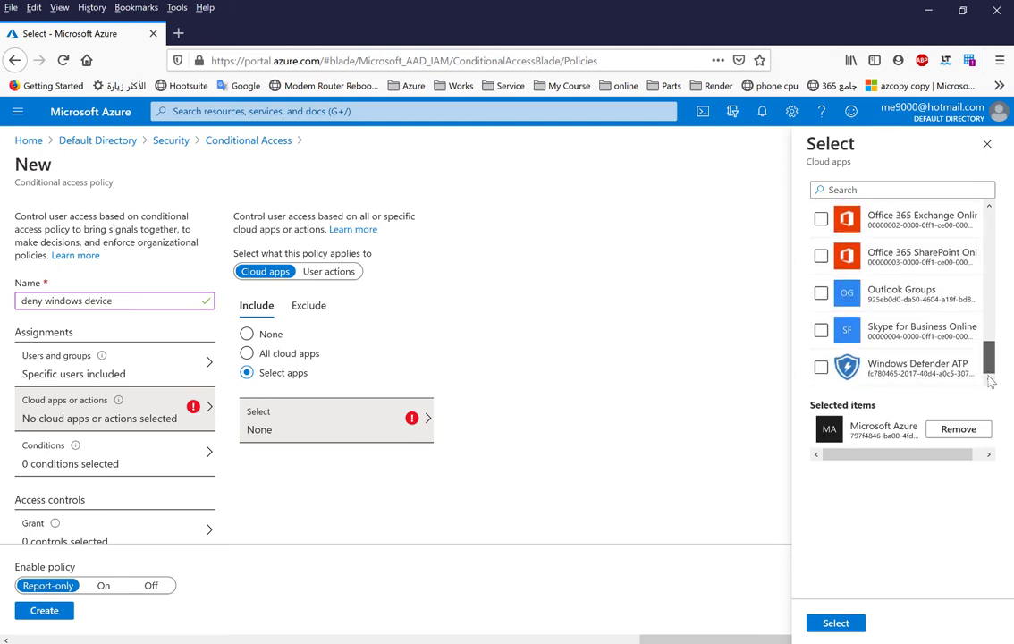
{"action": "left_click_drag", "start_coordinate": [988, 359], "coordinate": [986, 233]}
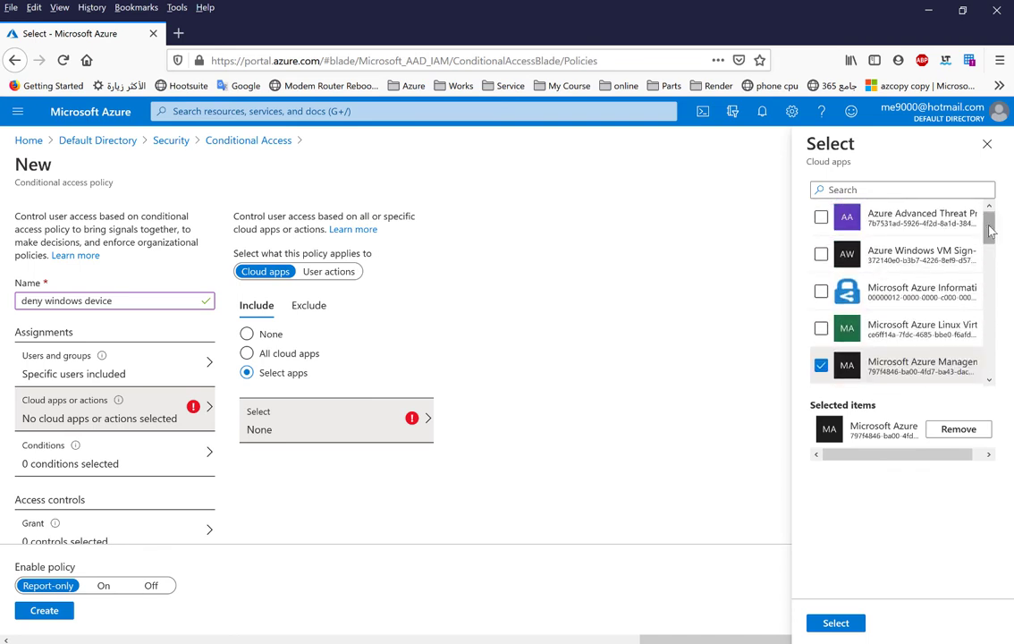
{"action": "scroll", "coordinate": [880, 207], "scroll_direction": "down", "scroll_amount": 1}
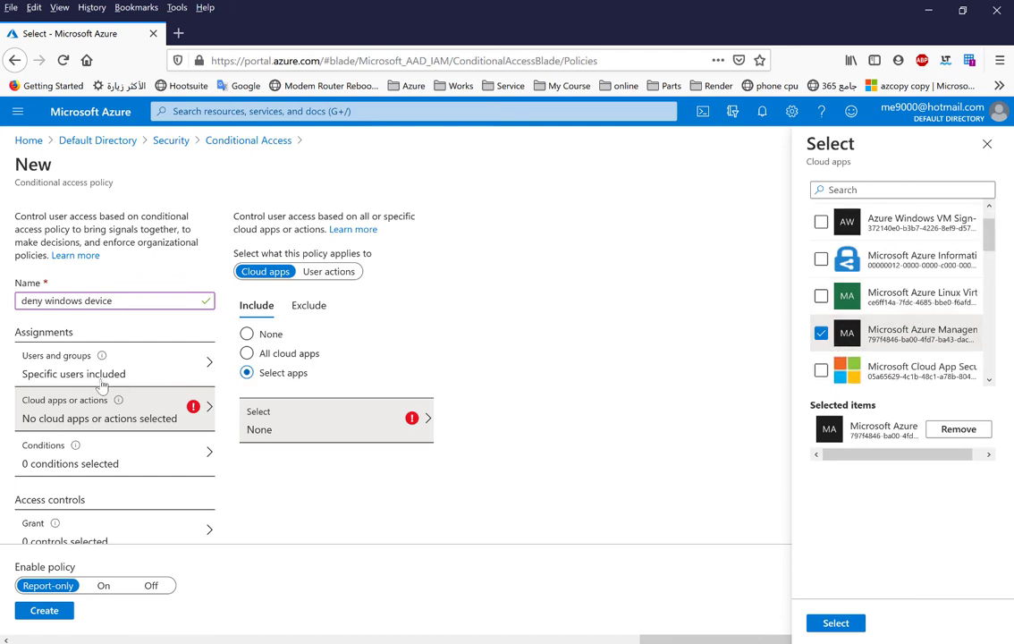
{"action": "left_click", "coordinate": [179, 410]}
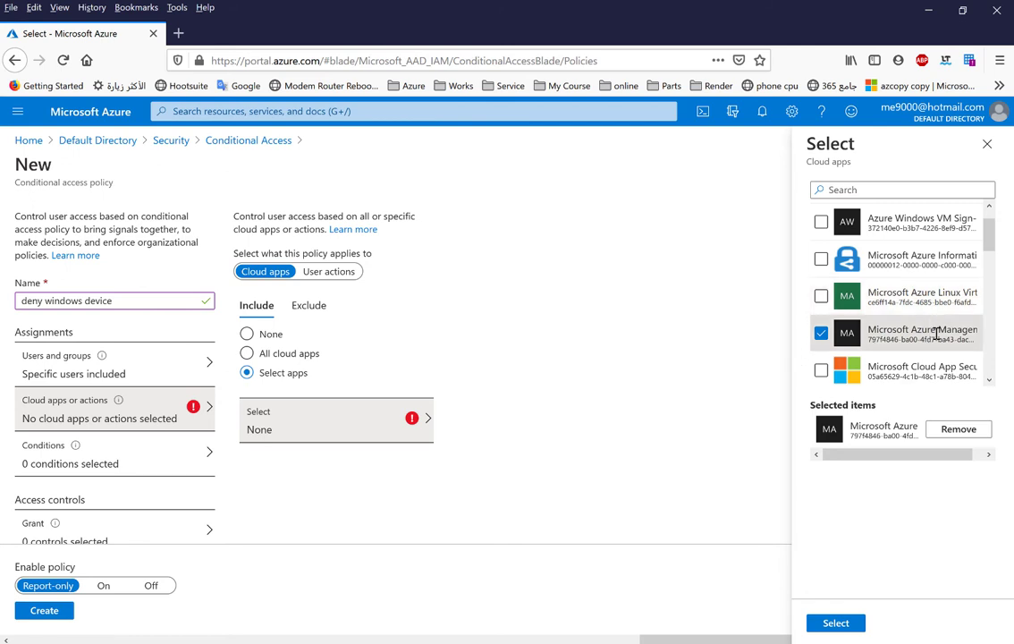
{"action": "left_click", "coordinate": [854, 622]}
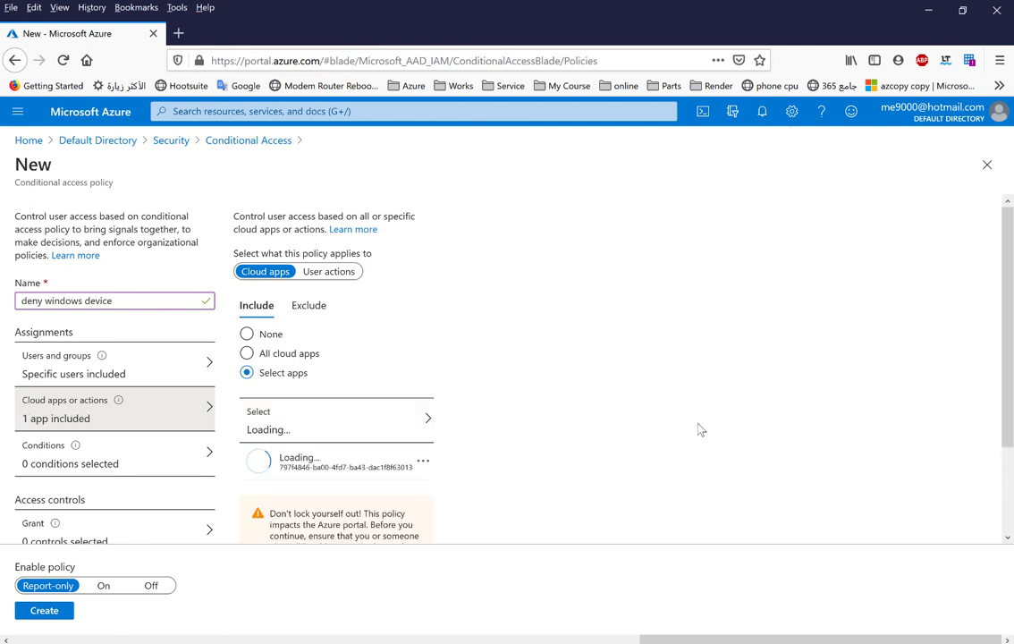
Open the Conditions settings of the "deny windows device" policy
{"action": "scroll", "coordinate": [681, 430], "scroll_direction": "down", "scroll_amount": 2}
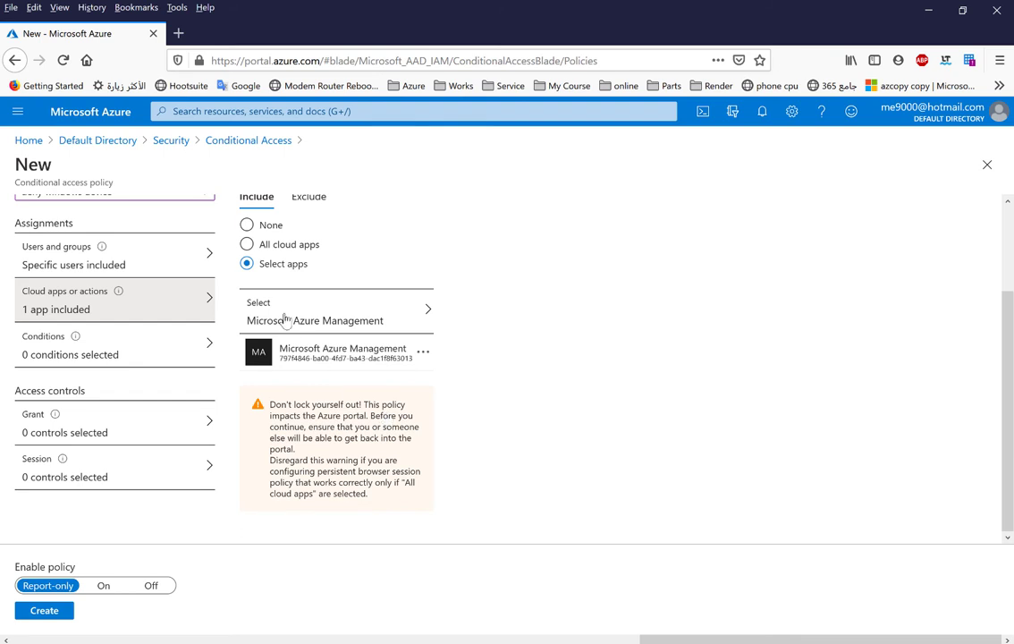
{"action": "scroll", "coordinate": [308, 351], "scroll_direction": "up", "scroll_amount": 3}
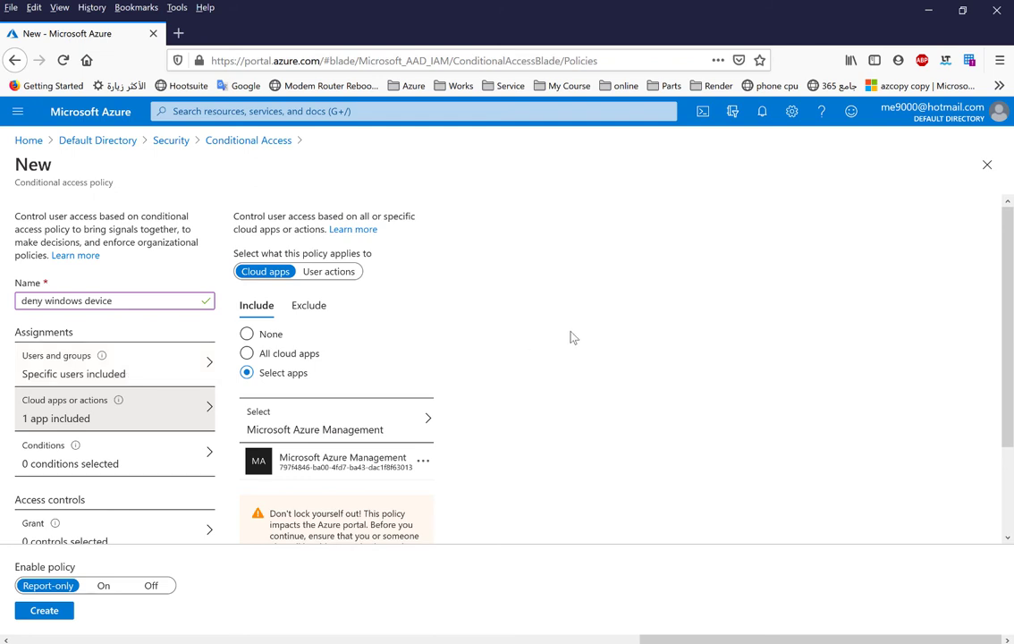
{"action": "scroll", "coordinate": [572, 338], "scroll_direction": "down", "scroll_amount": 3}
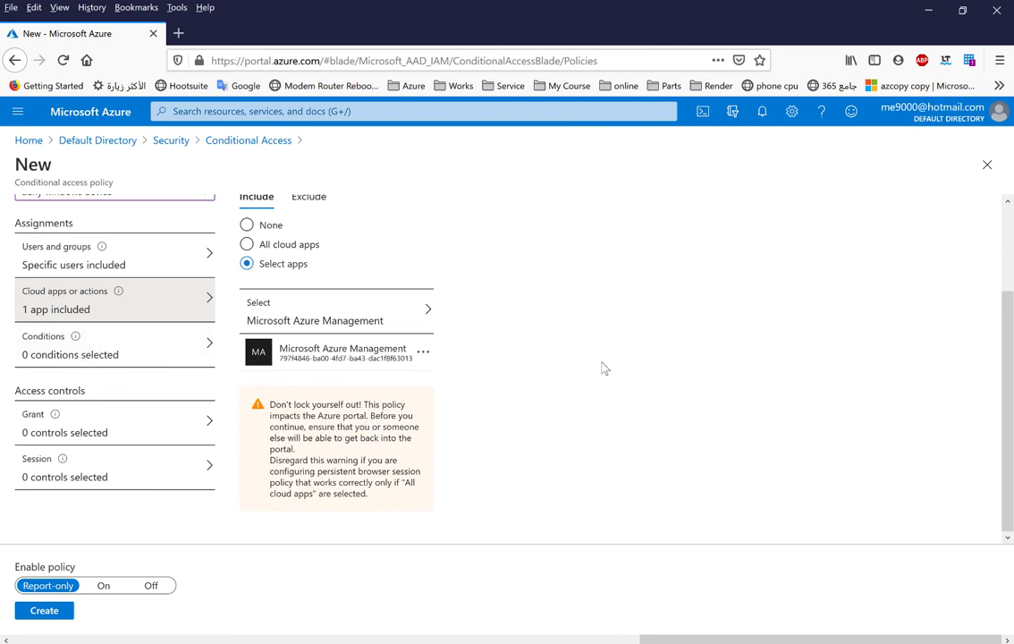
{"action": "scroll", "coordinate": [603, 369], "scroll_direction": "up", "scroll_amount": 2}
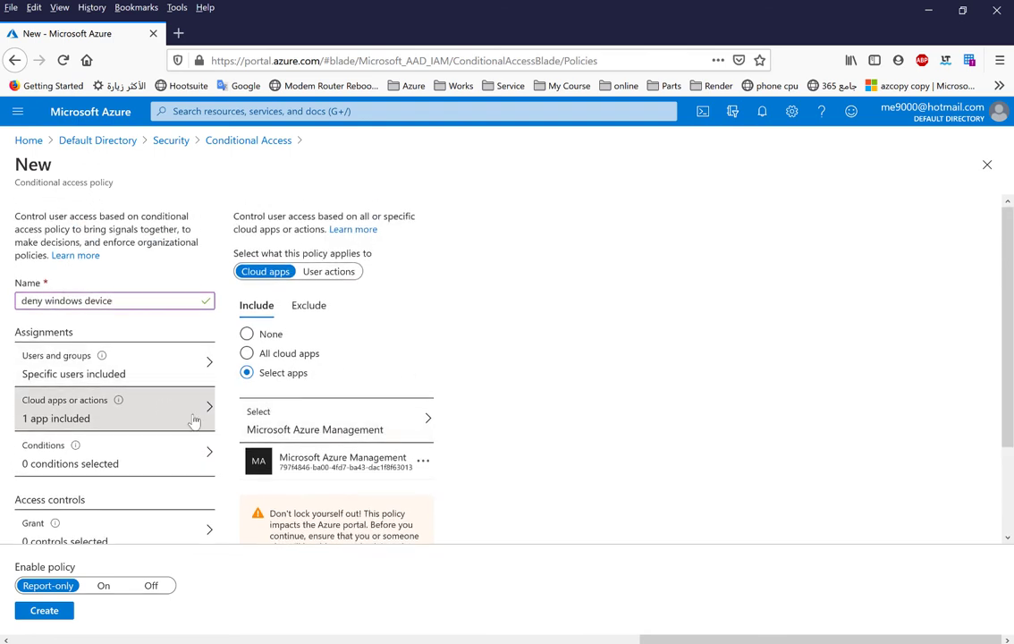
{"action": "scroll", "coordinate": [154, 460], "scroll_direction": "down", "scroll_amount": 1}
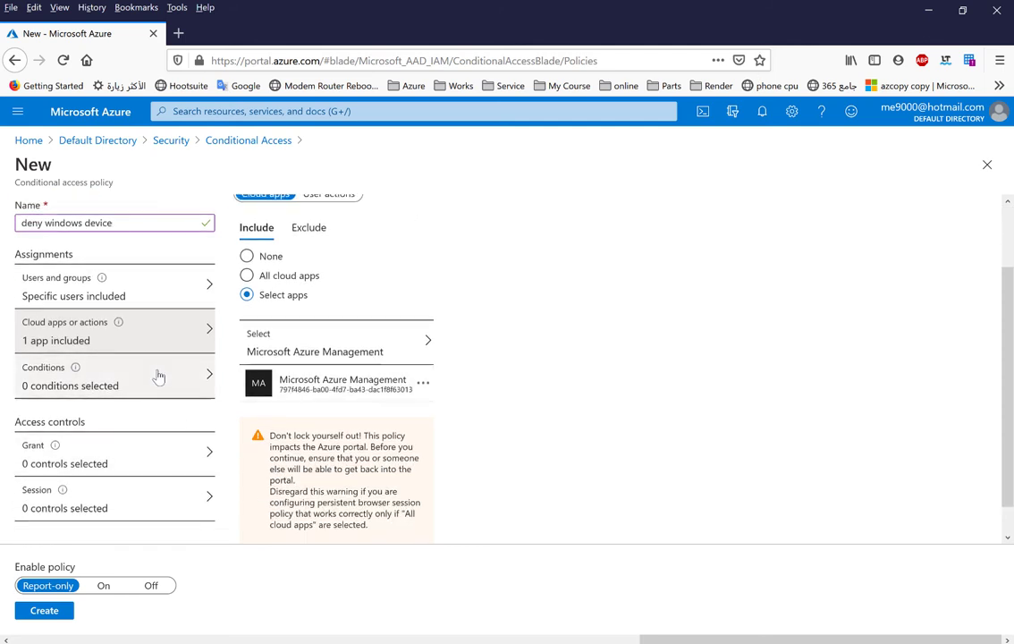
{"action": "left_click", "coordinate": [158, 376]}
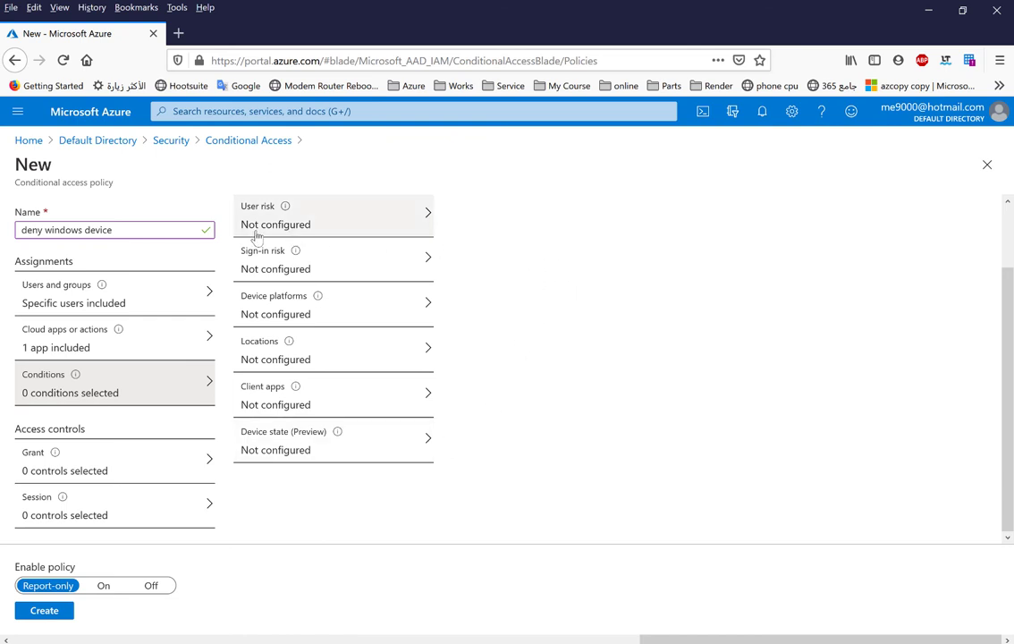
Review the level options of the User risk and Sign-in risk conditions, with Configure returned to No for User risk
{"action": "left_click", "coordinate": [348, 227]}
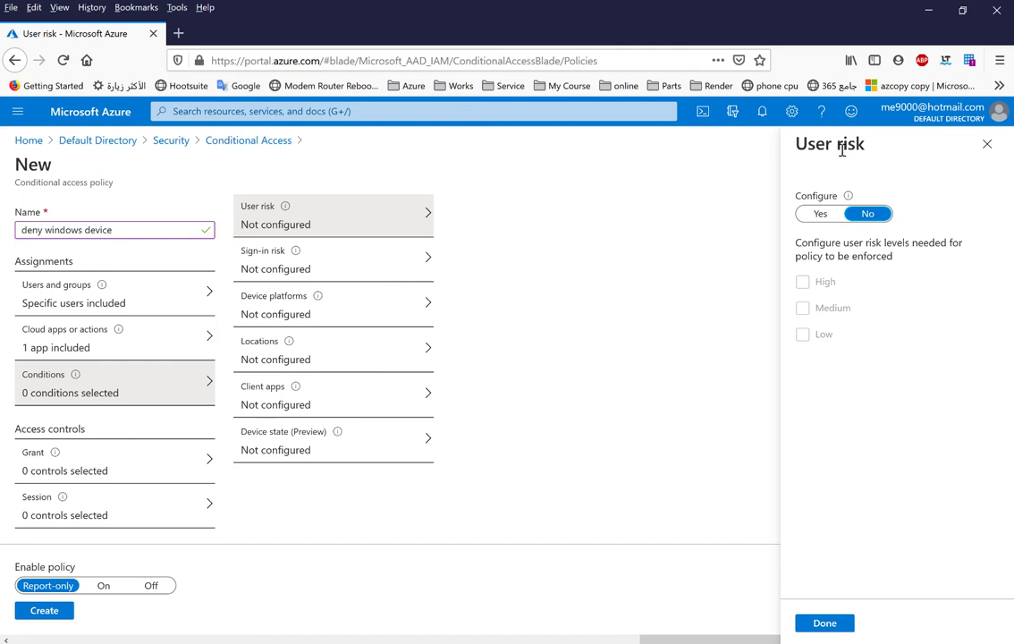
{"action": "left_click", "coordinate": [818, 218]}
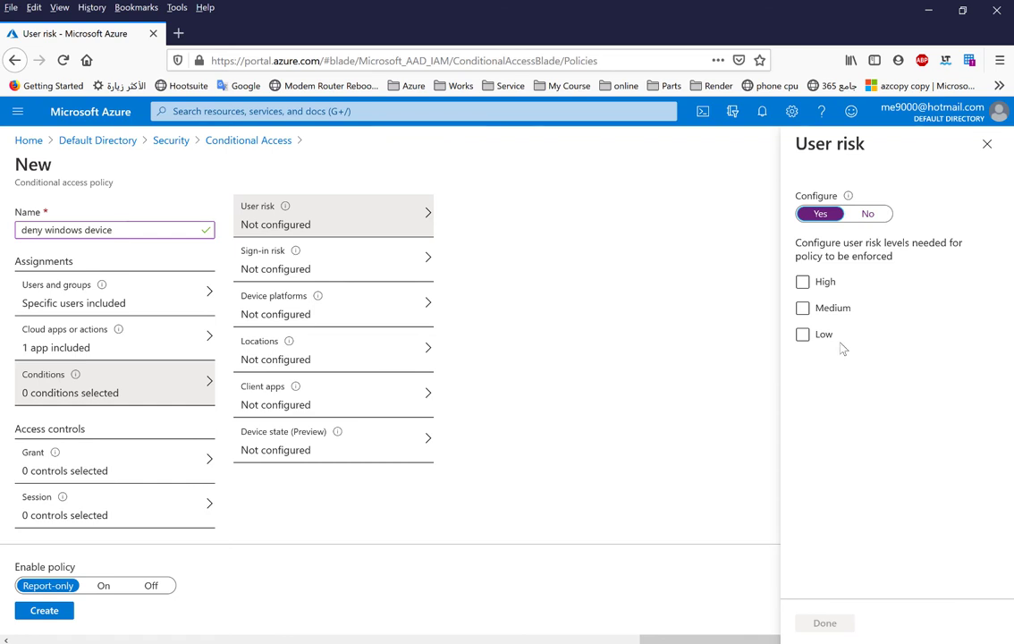
{"action": "left_click", "coordinate": [850, 313]}
{"action": "left_click", "coordinate": [840, 286]}
{"action": "left_click", "coordinate": [868, 215]}
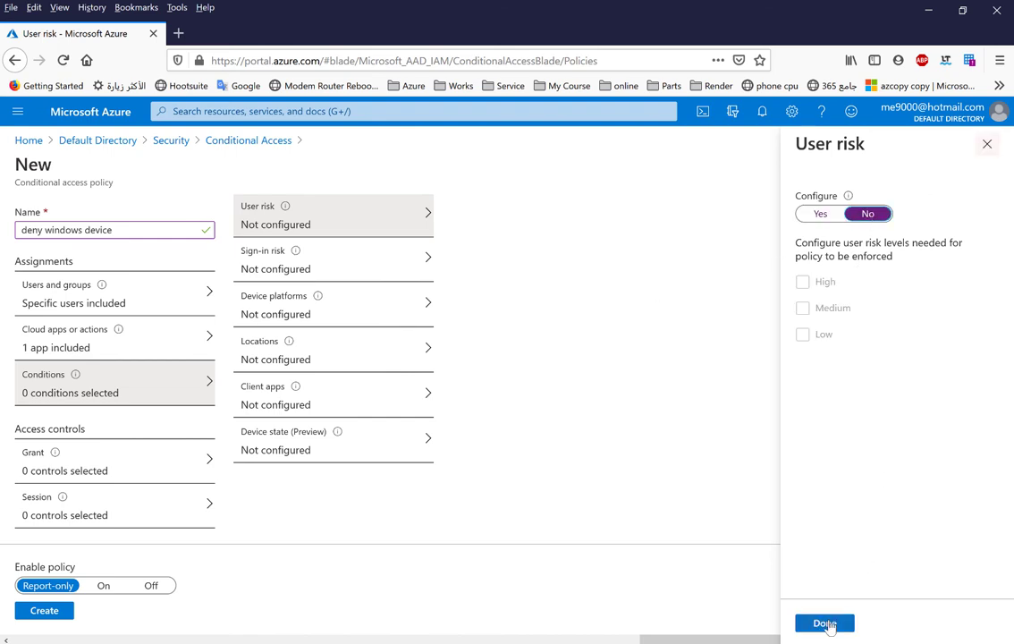
{"action": "left_click", "coordinate": [821, 622]}
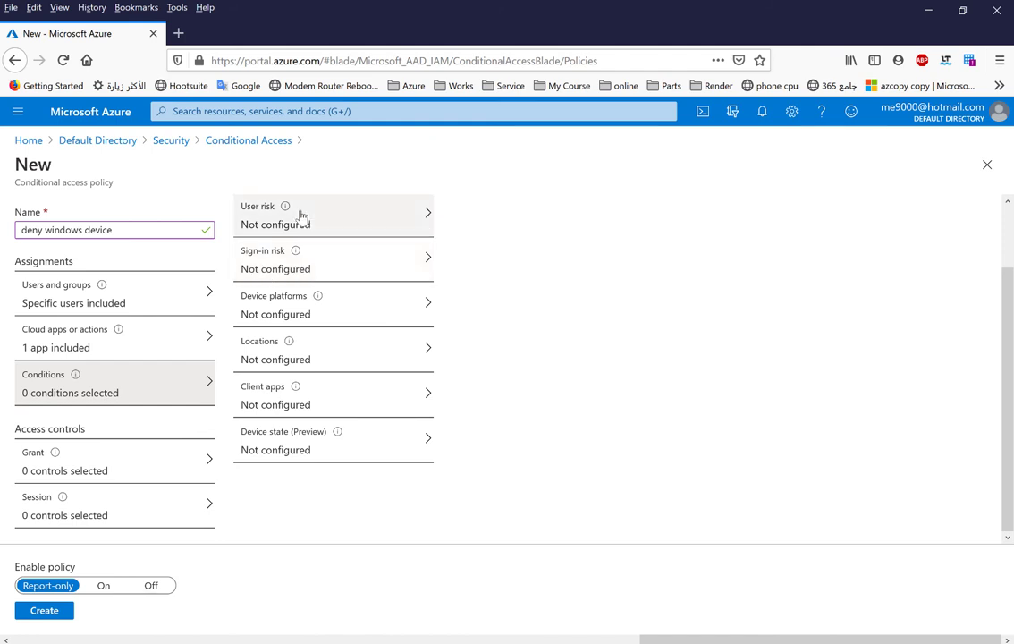
{"action": "left_click", "coordinate": [318, 271]}
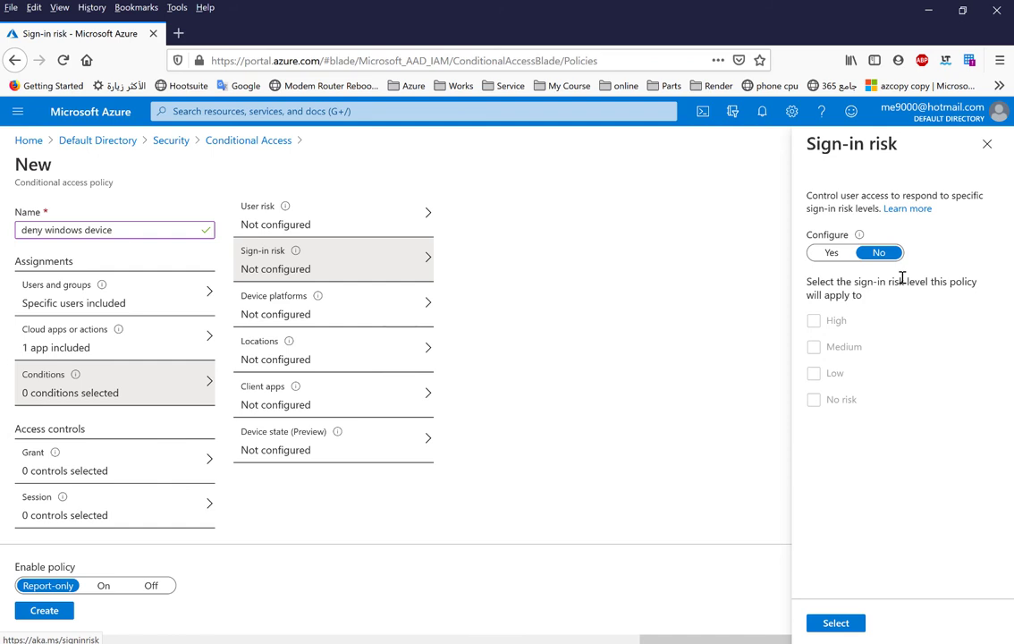
{"action": "left_click", "coordinate": [986, 144]}
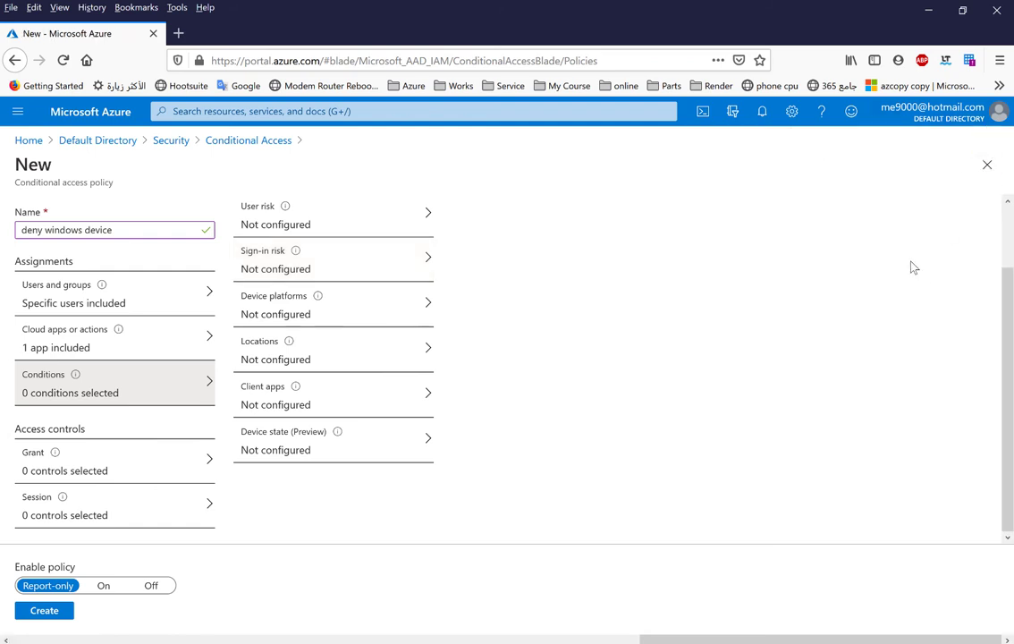
Configure the Device platforms condition to include selected device platforms, with only Windows chosen
{"action": "left_click", "coordinate": [373, 317]}
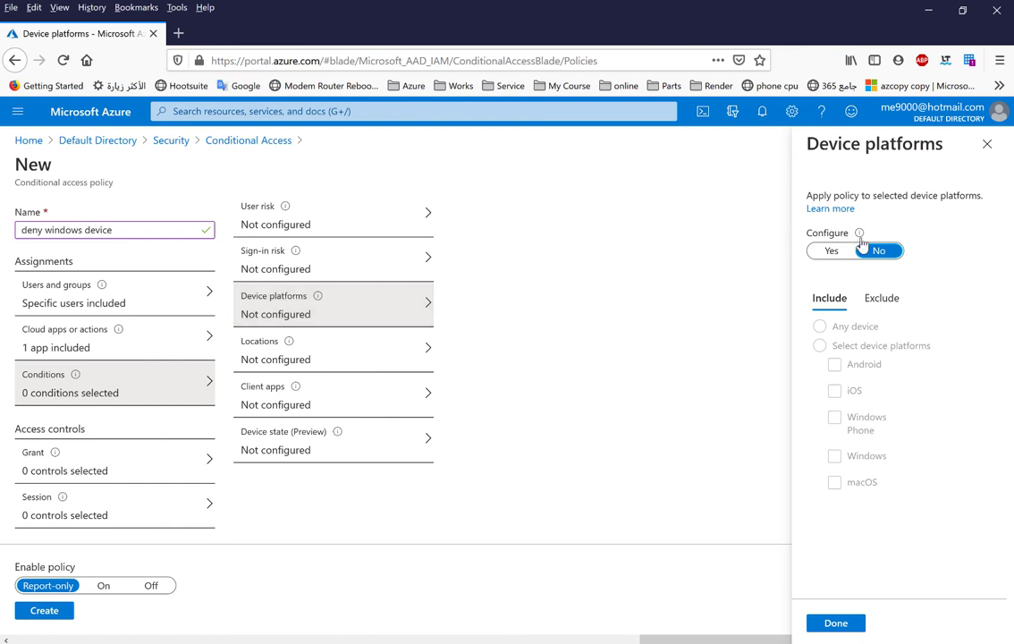
{"action": "left_click", "coordinate": [824, 257]}
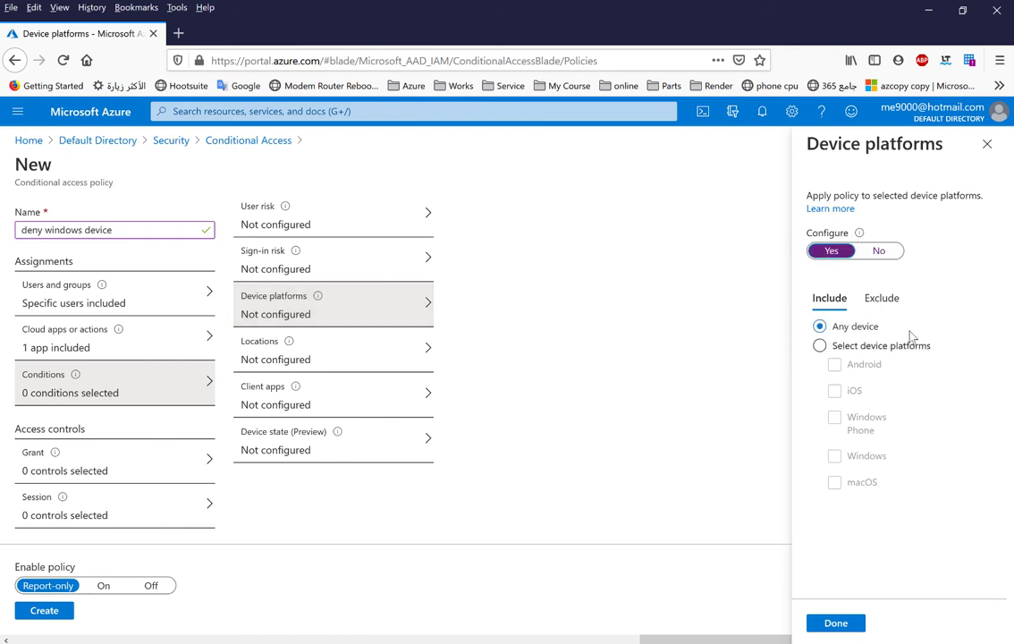
{"action": "left_click", "coordinate": [820, 346]}
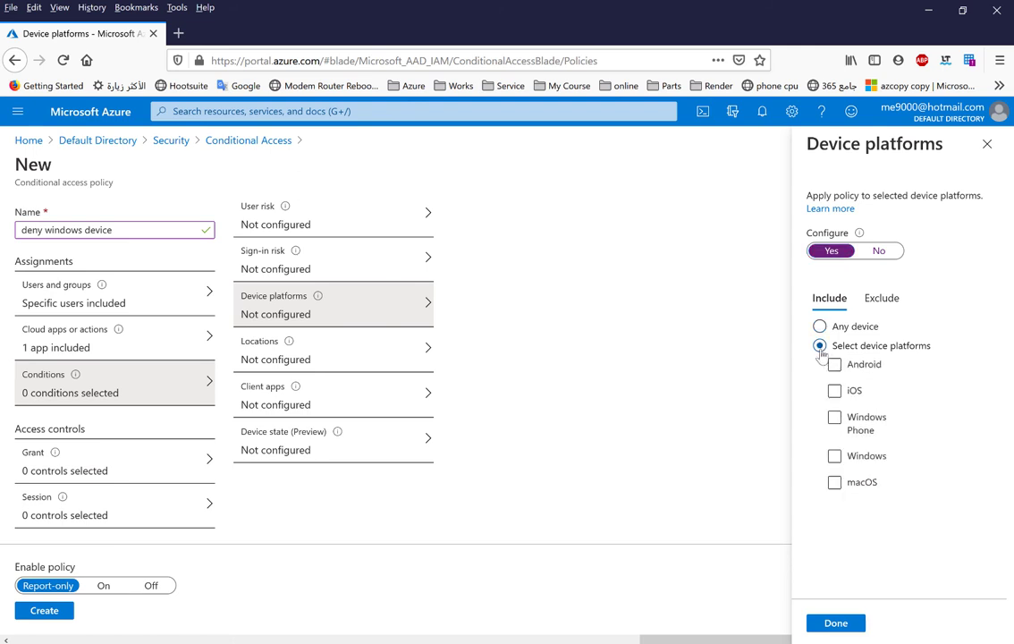
{"action": "left_click", "coordinate": [833, 457]}
{"action": "left_click", "coordinate": [838, 624]}
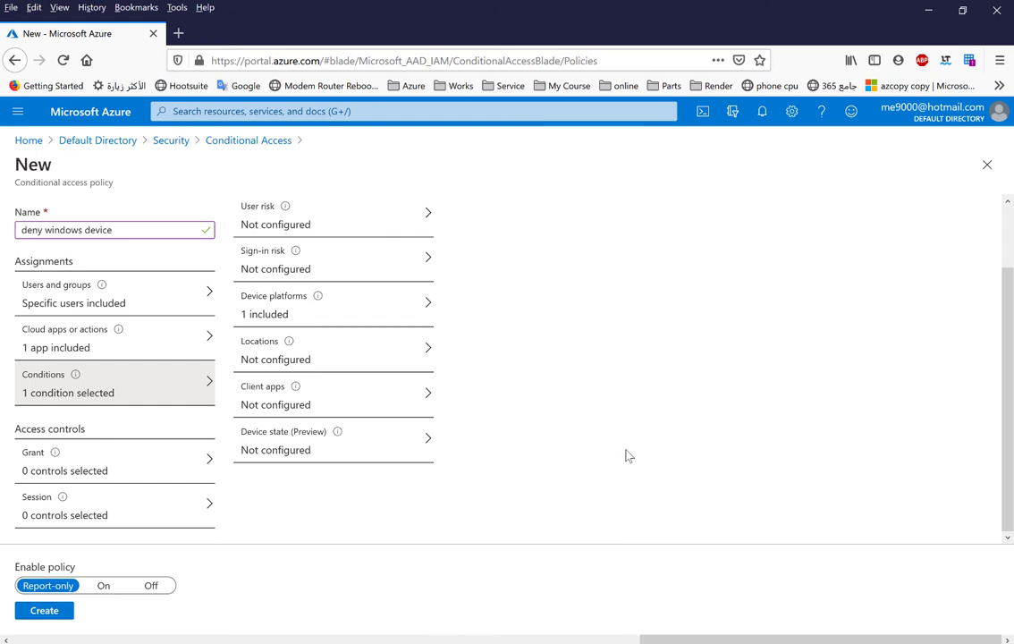
Set the policy's Grant access control to Block access
{"action": "mouse_move", "coordinate": [39, 437]}
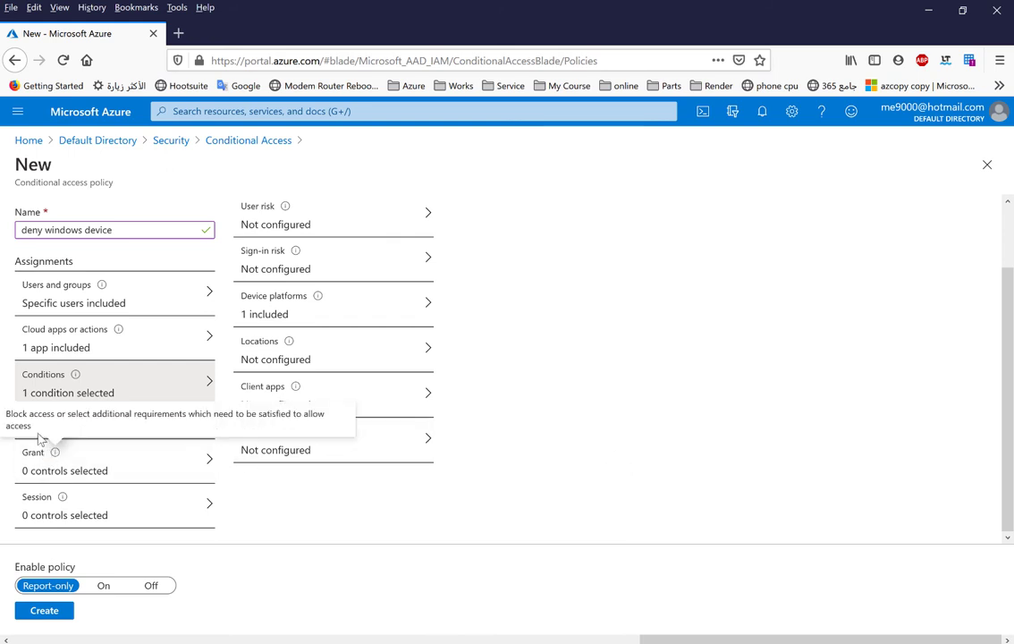
{"action": "left_click", "coordinate": [109, 458]}
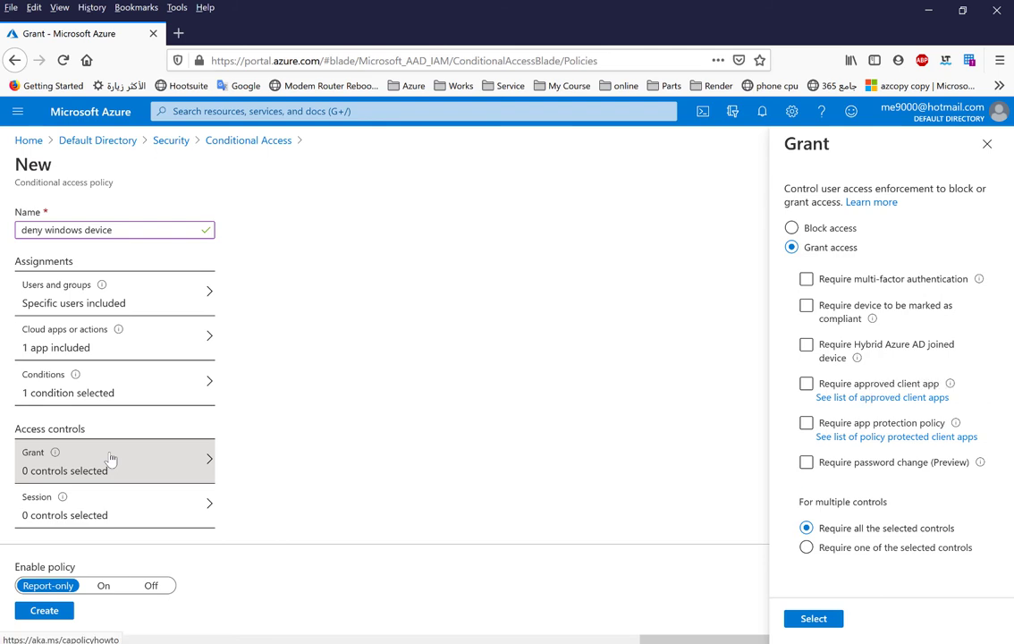
{"action": "left_click", "coordinate": [791, 229]}
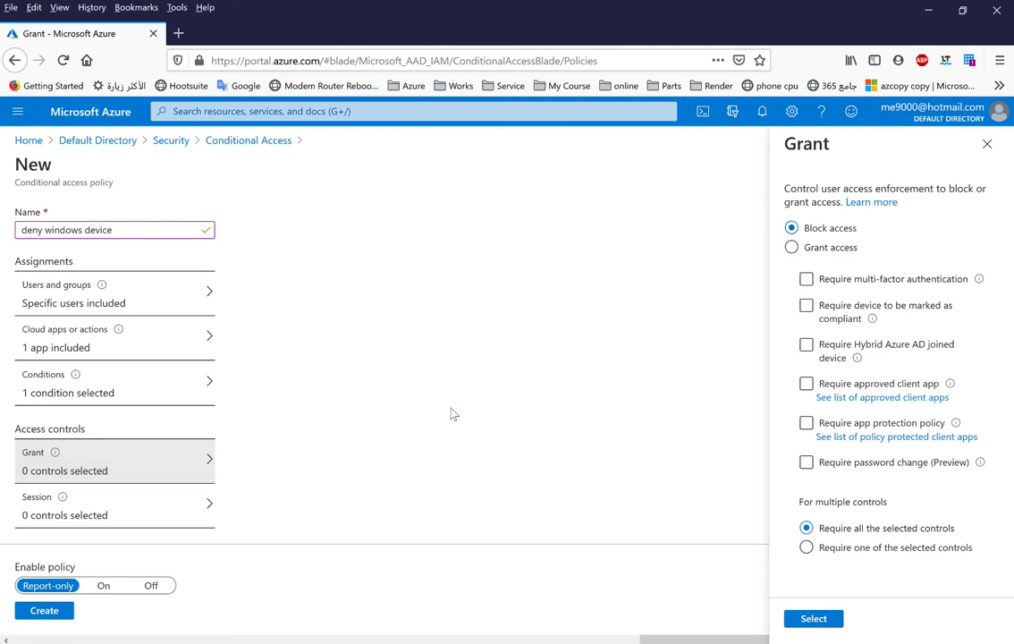
{"action": "left_click", "coordinate": [815, 618]}
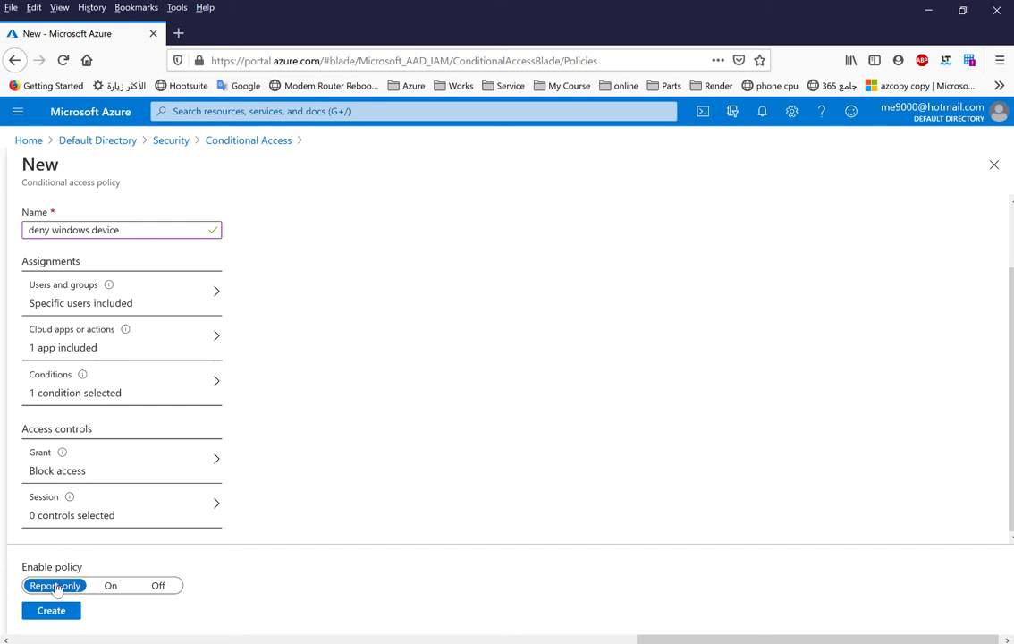
Set Enable policy to On and create the Conditional Access policy
{"action": "left_click", "coordinate": [113, 592]}
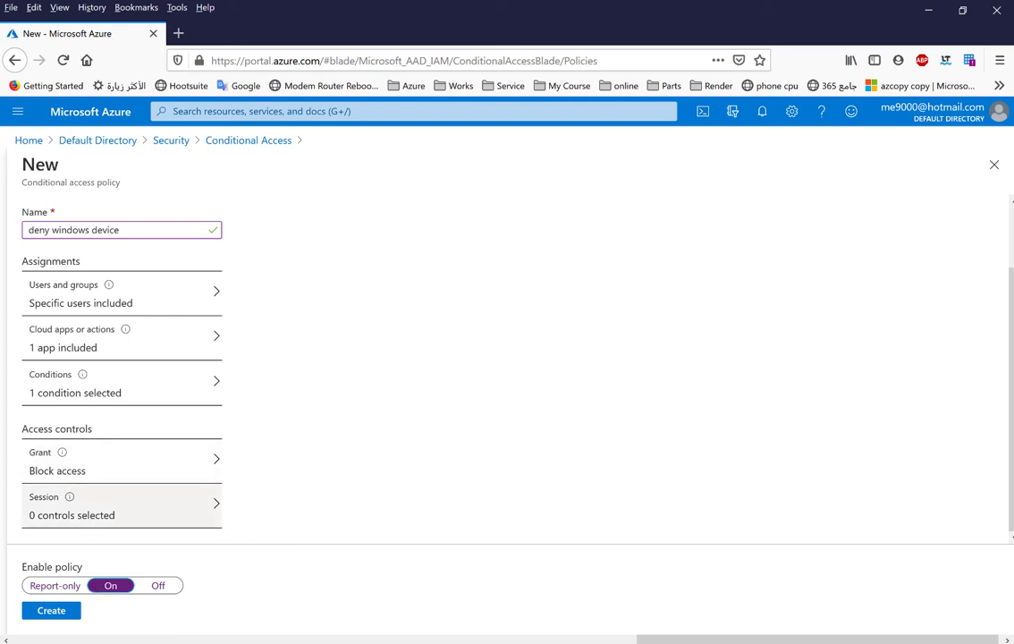
{"action": "left_click", "coordinate": [52, 610]}
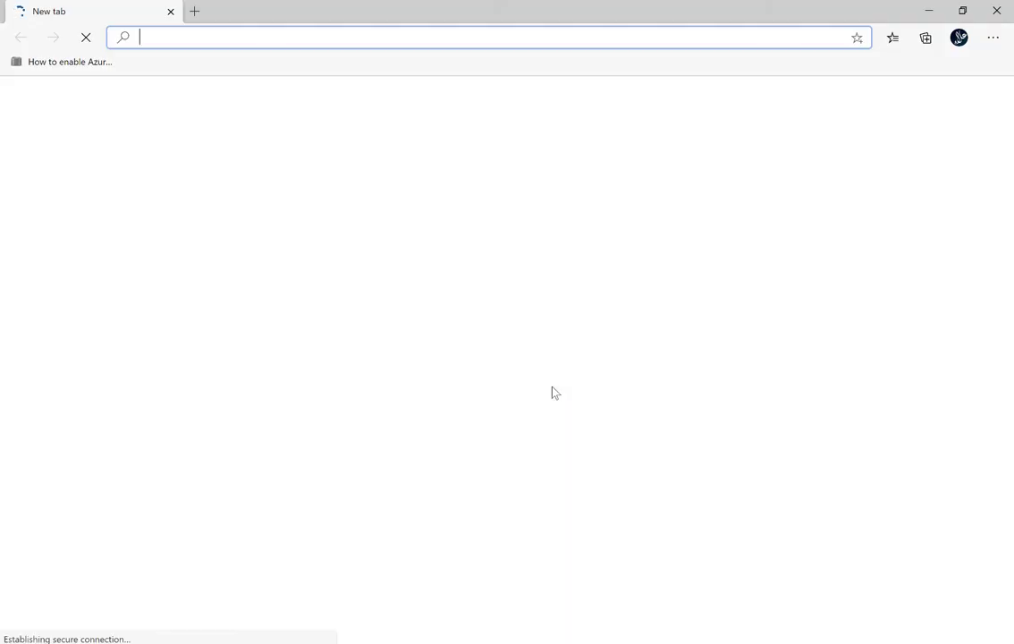
Open portal.azure in a second browser and submit the user's e-mail address on the Microsoft Azure sign-in page
{"action": "type", "text": "port"}
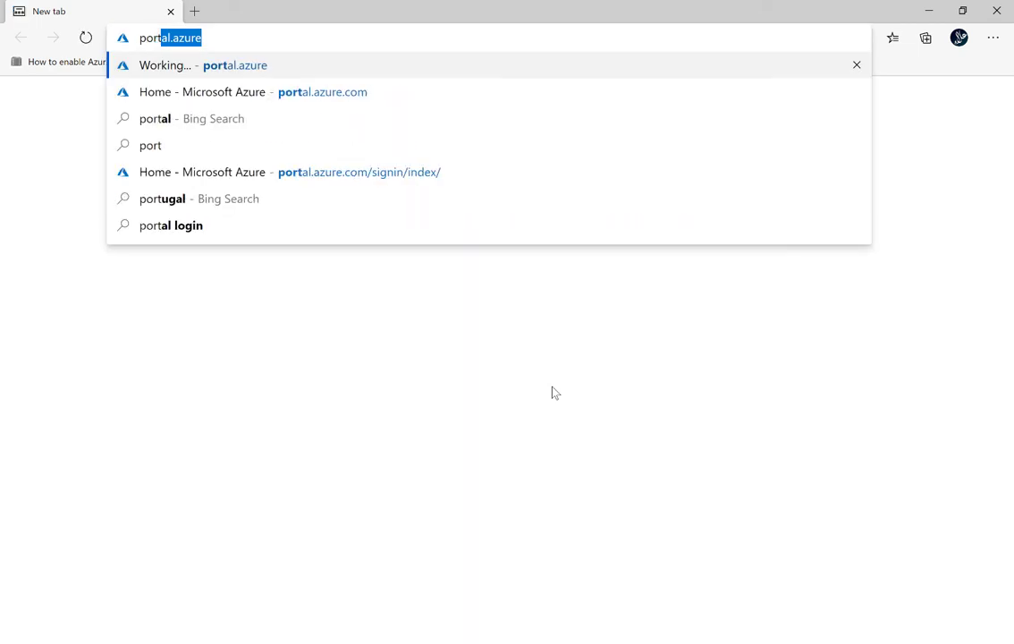
{"action": "key", "text": "Return"}
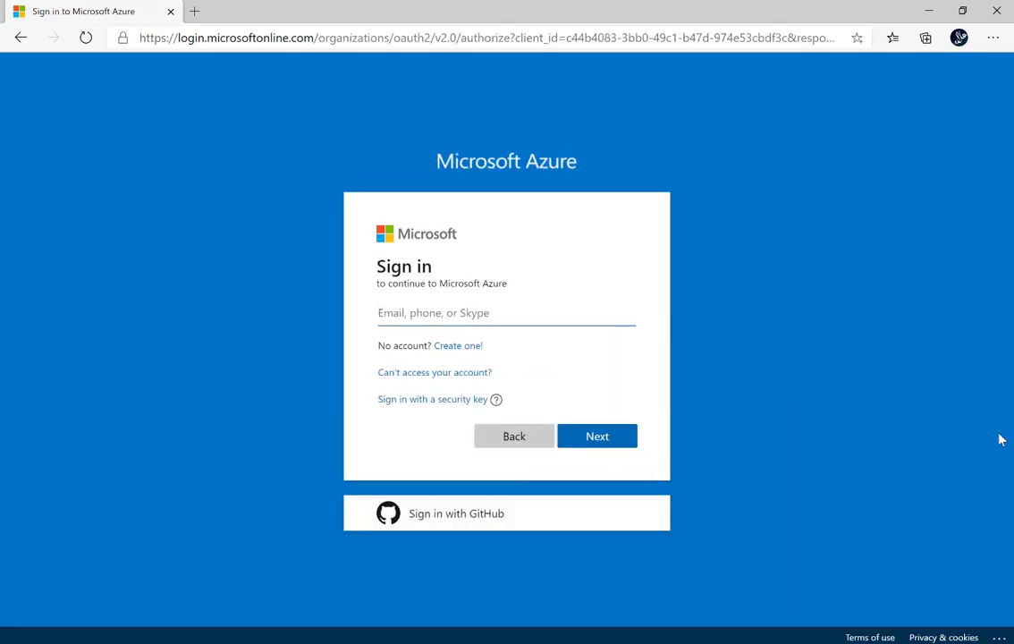
{"action": "key", "text": "ctrl+v"}
{"action": "key", "text": "Return"}
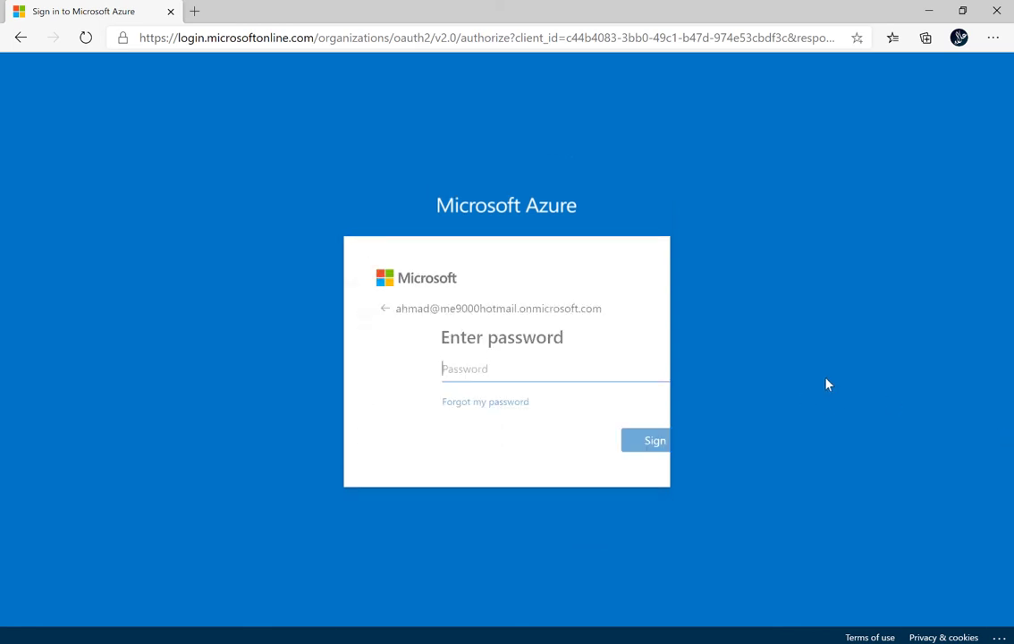
Enter the account password and submit the sign-in to Microsoft Azure
{"action": "type", "text": "••"}
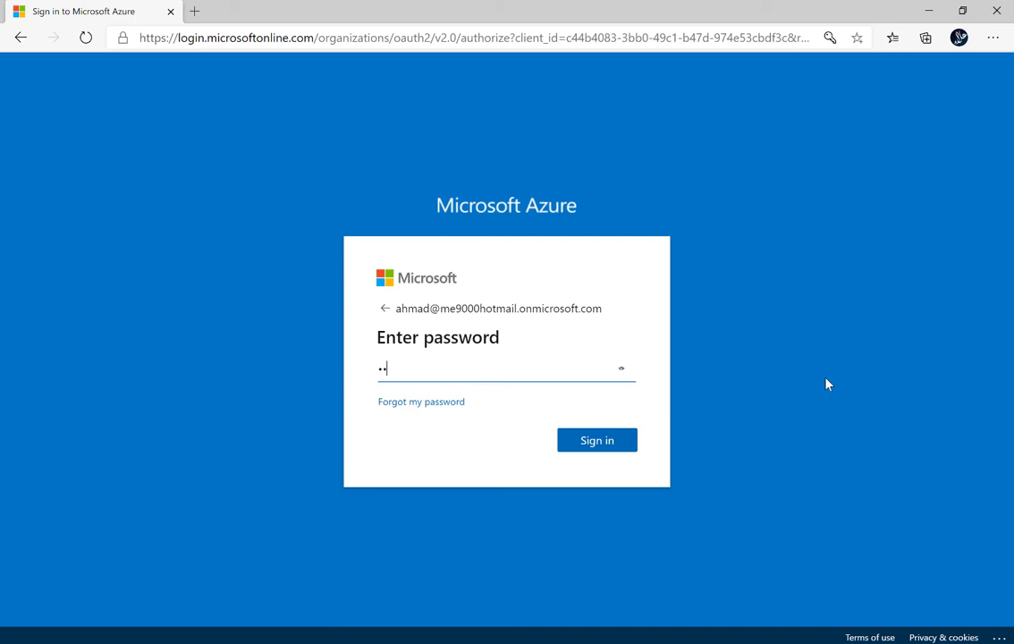
{"action": "type", "text": "••••••"}
{"action": "key", "text": "Return"}
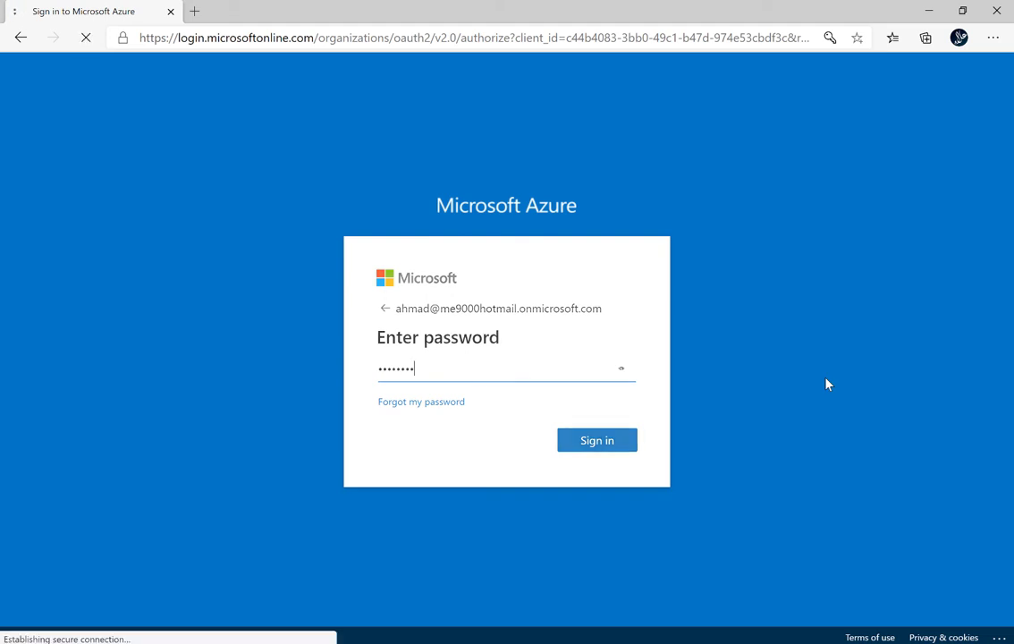